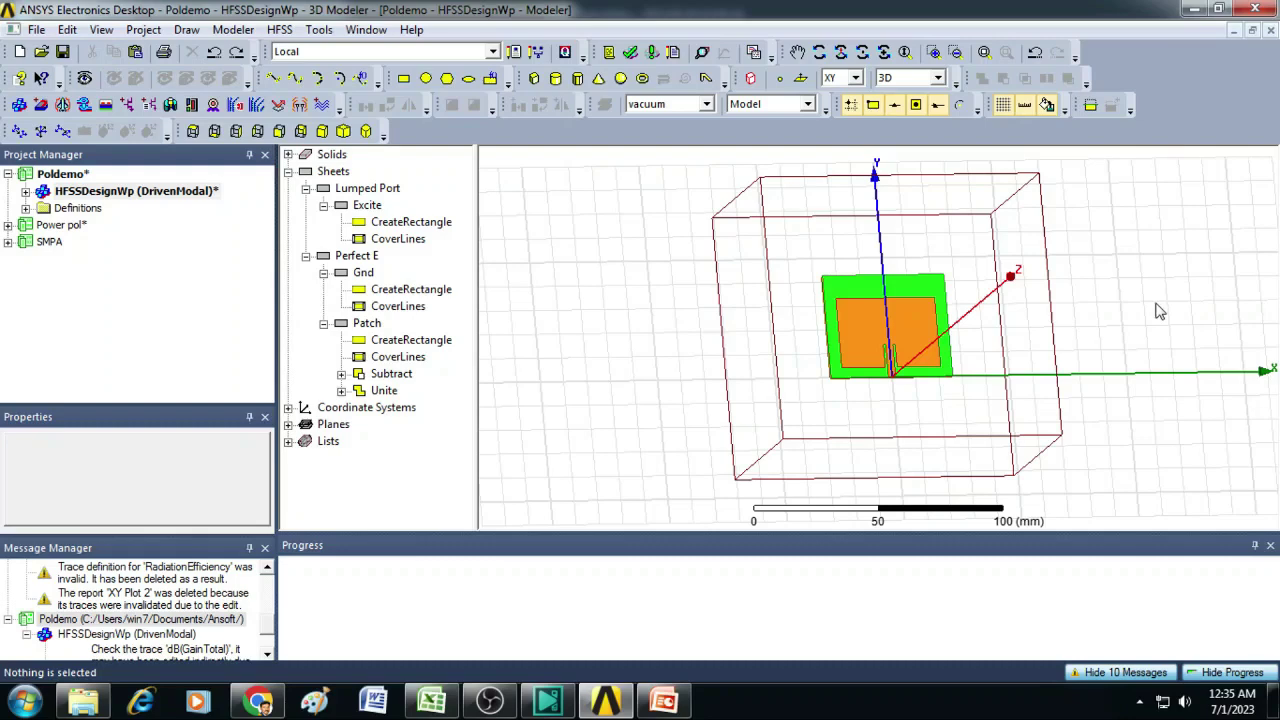
Step: Select everything and paste a duplicate of the patch antenna, substrate and radiation box
key(ctrl+a)
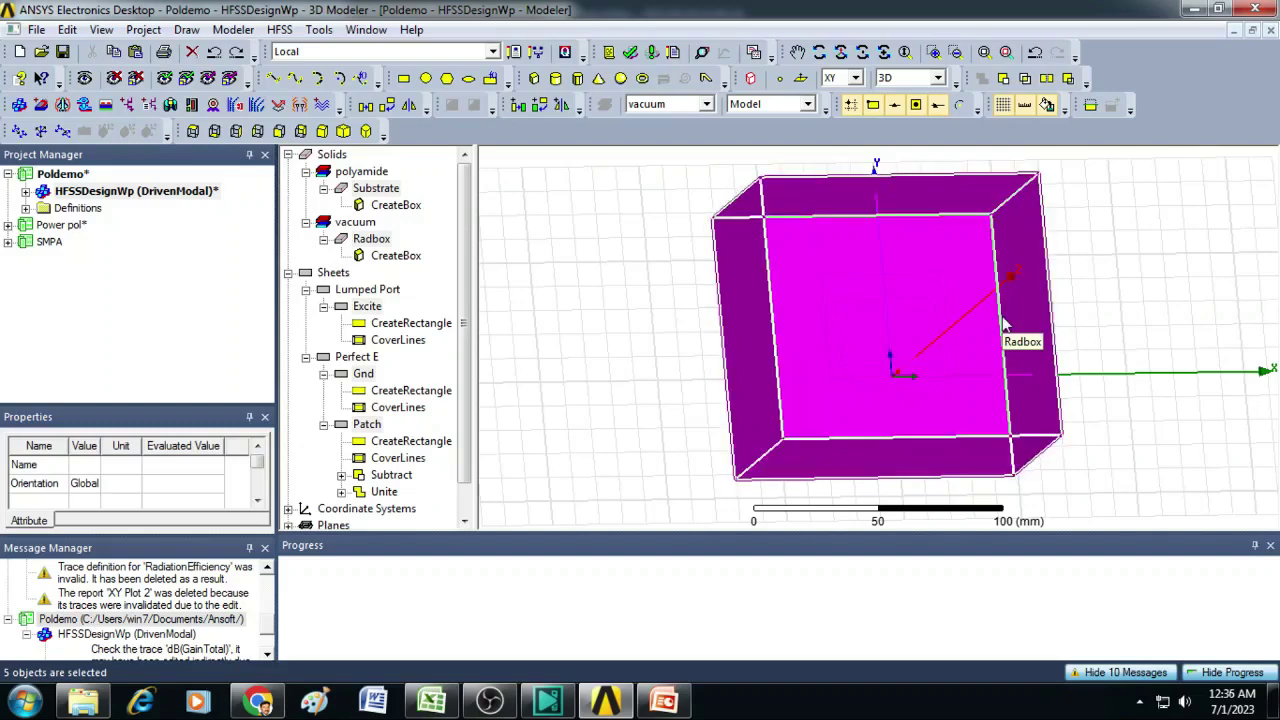
key(ctrl+v)
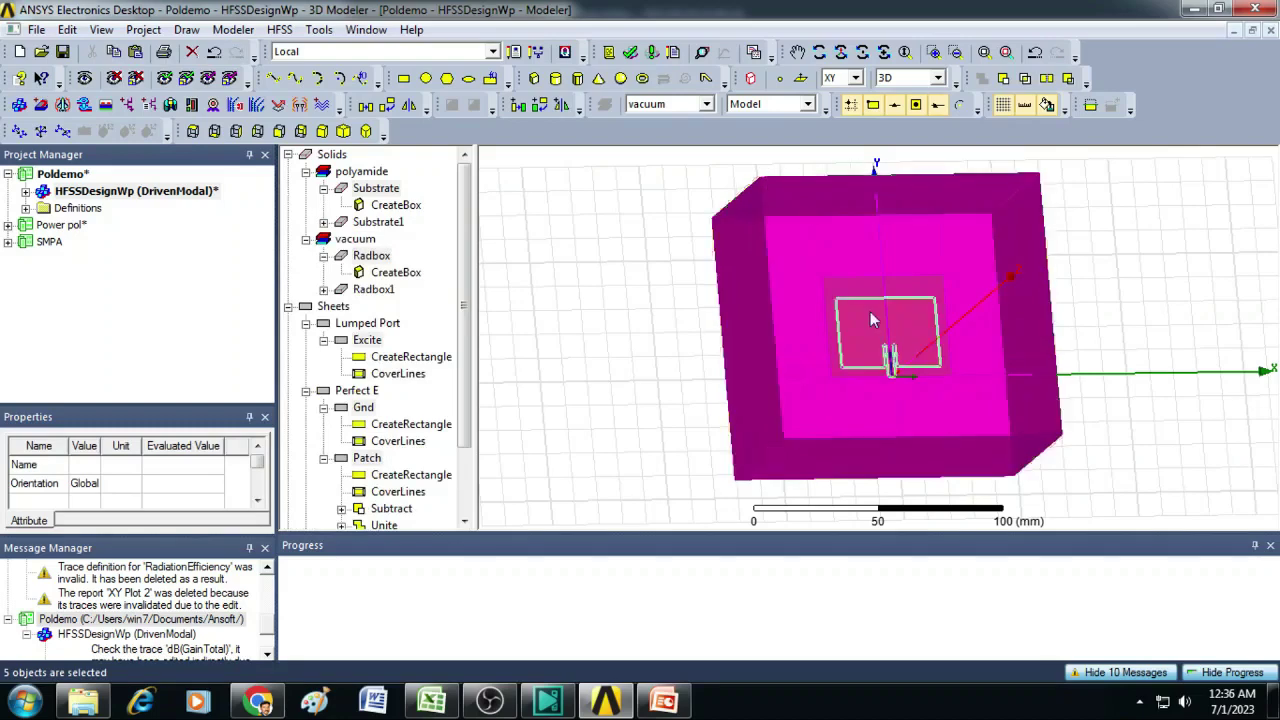
right_click(572, 247)
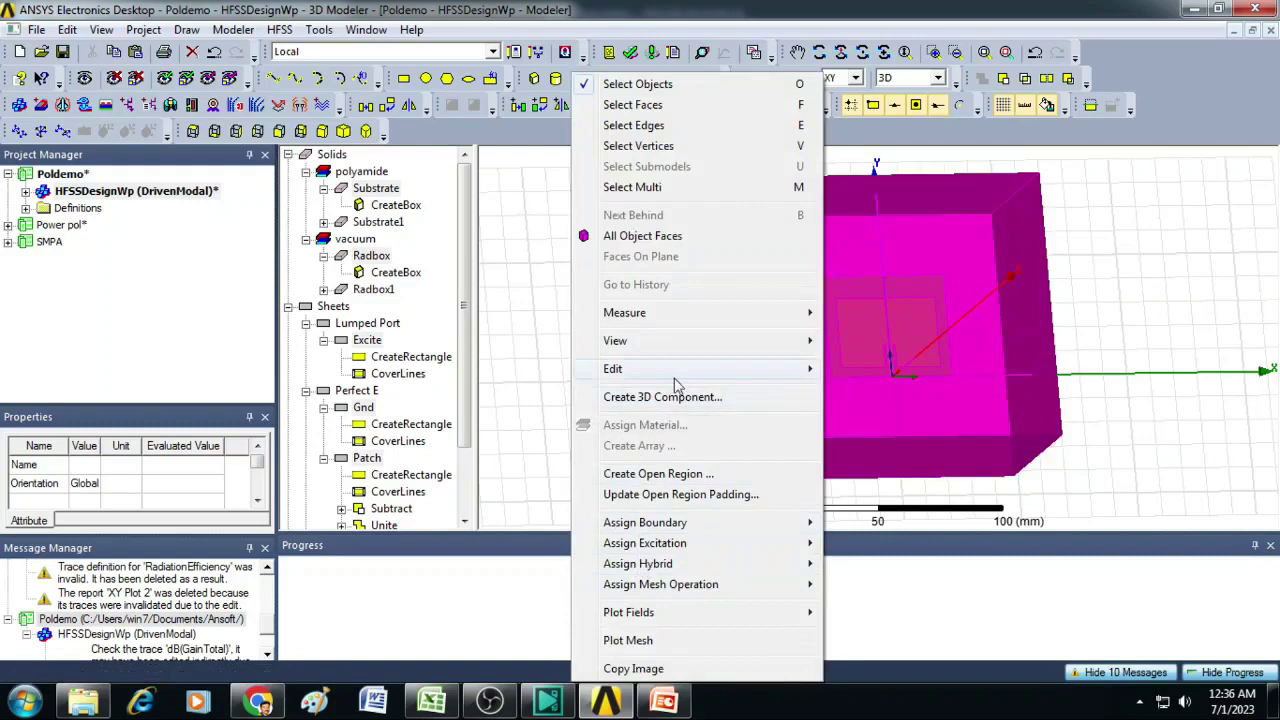
mouse_move(686, 371)
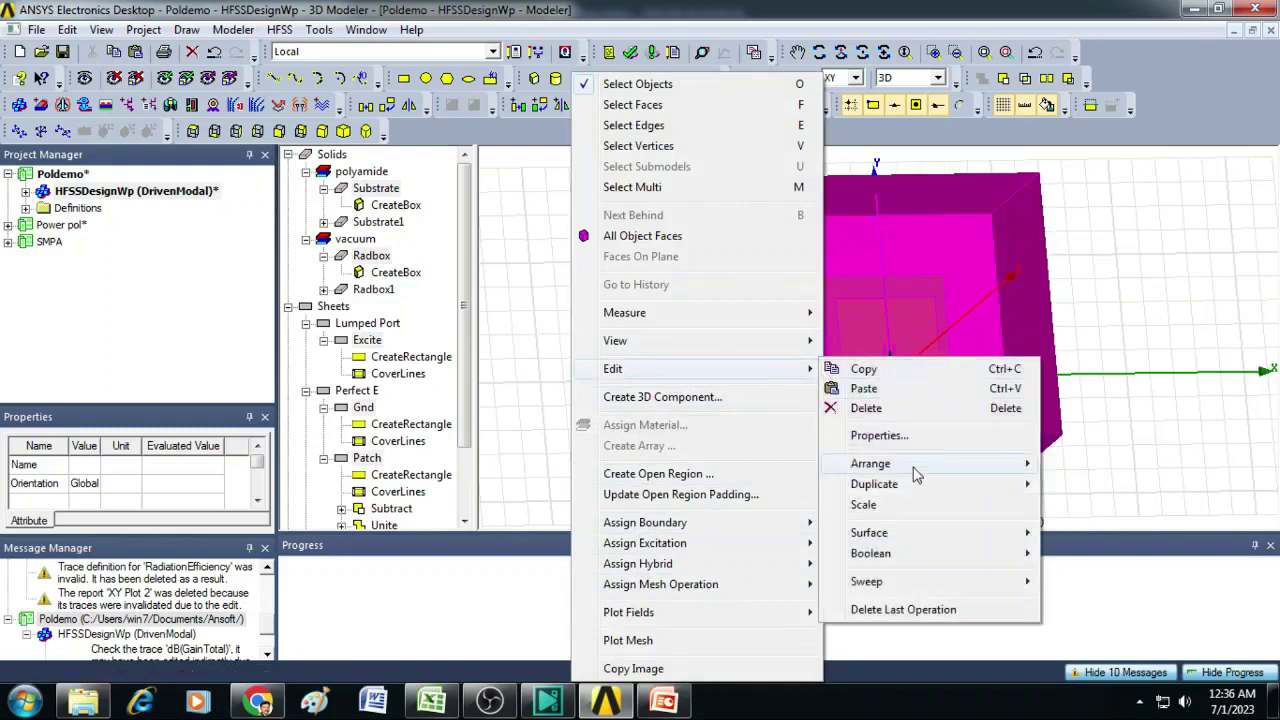
mouse_move(916, 470)
click(1070, 463)
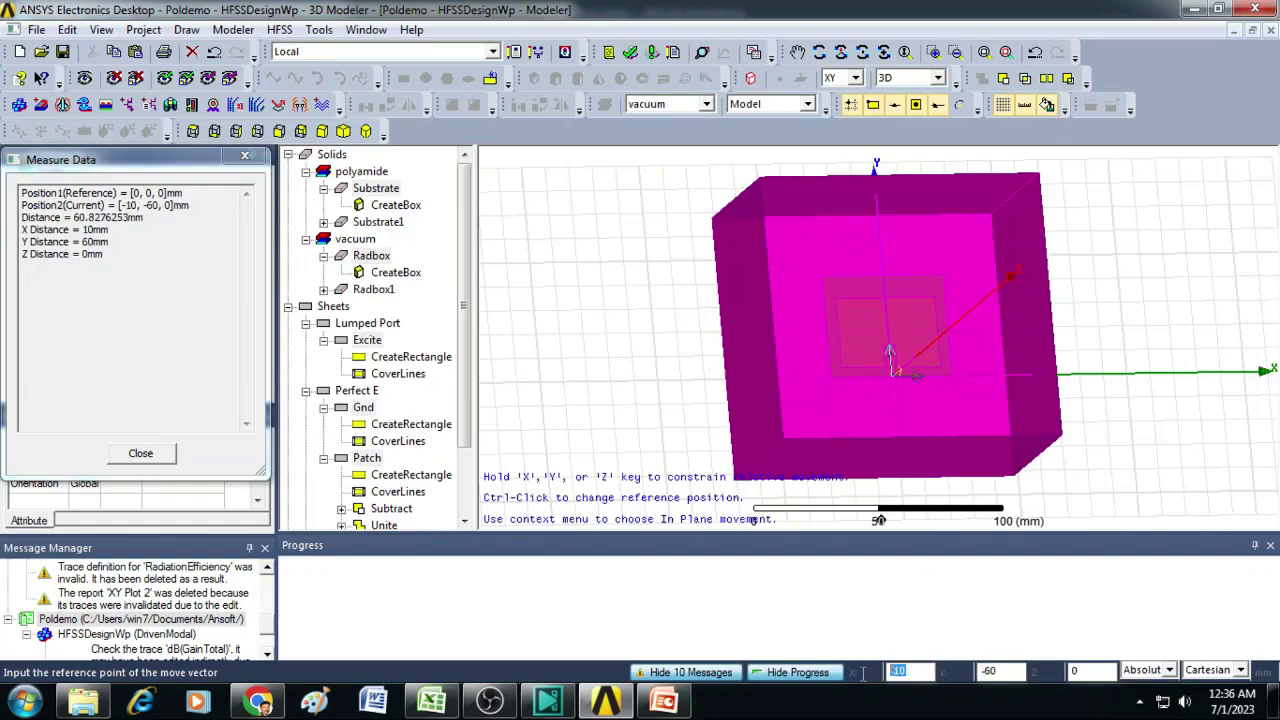
Step: Move the pasted antenna copy by 0, 0, 1000 mm along Z
text(0)
key(Tab)
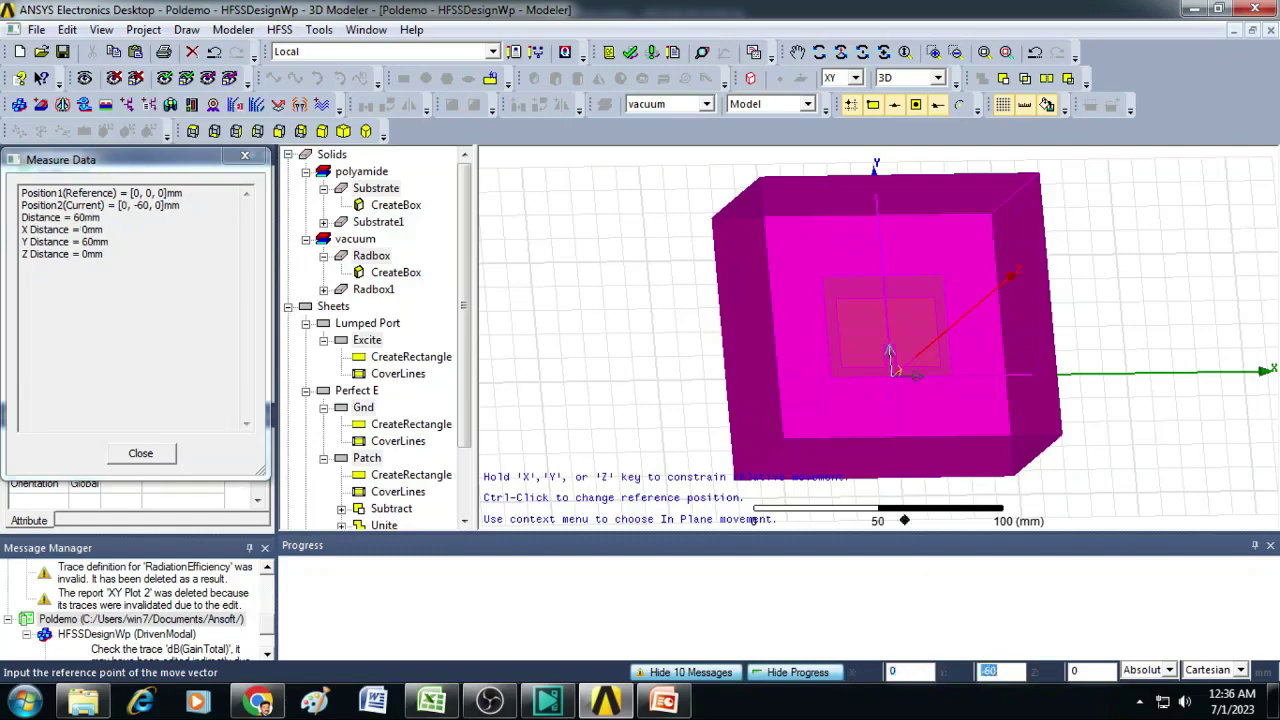
text(0)
key(Tab)
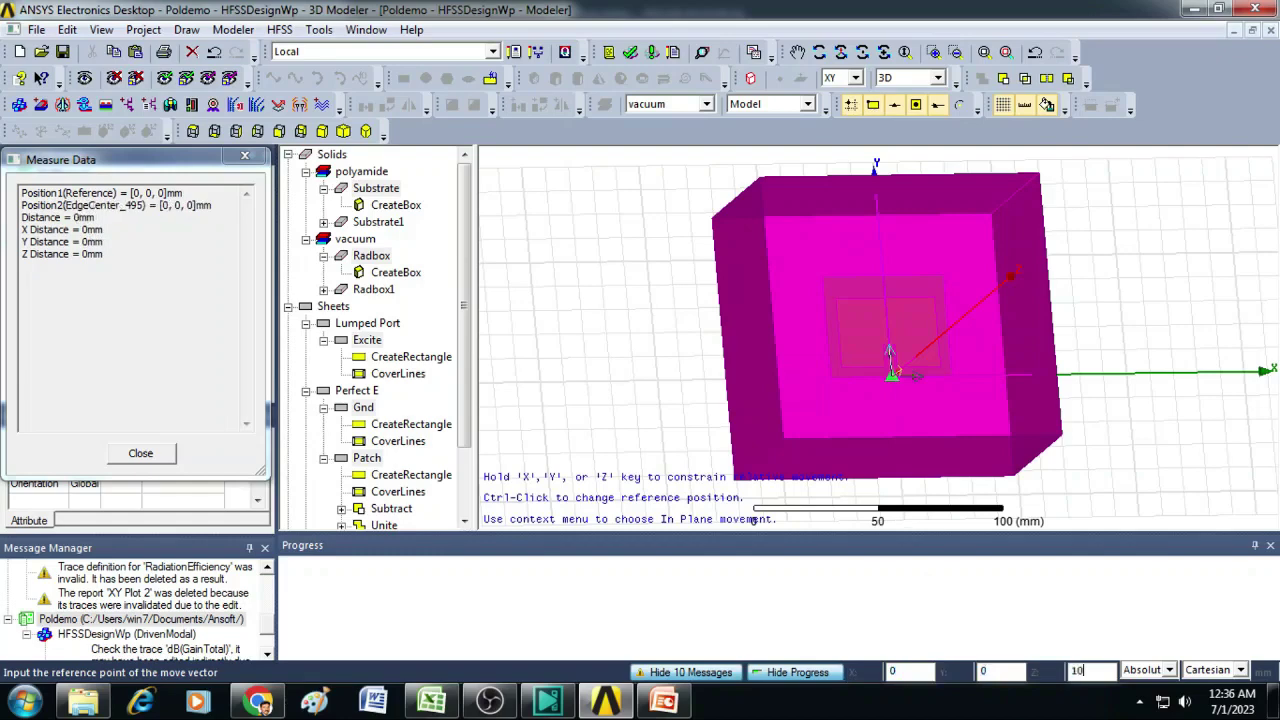
text(1000)
key(Return)
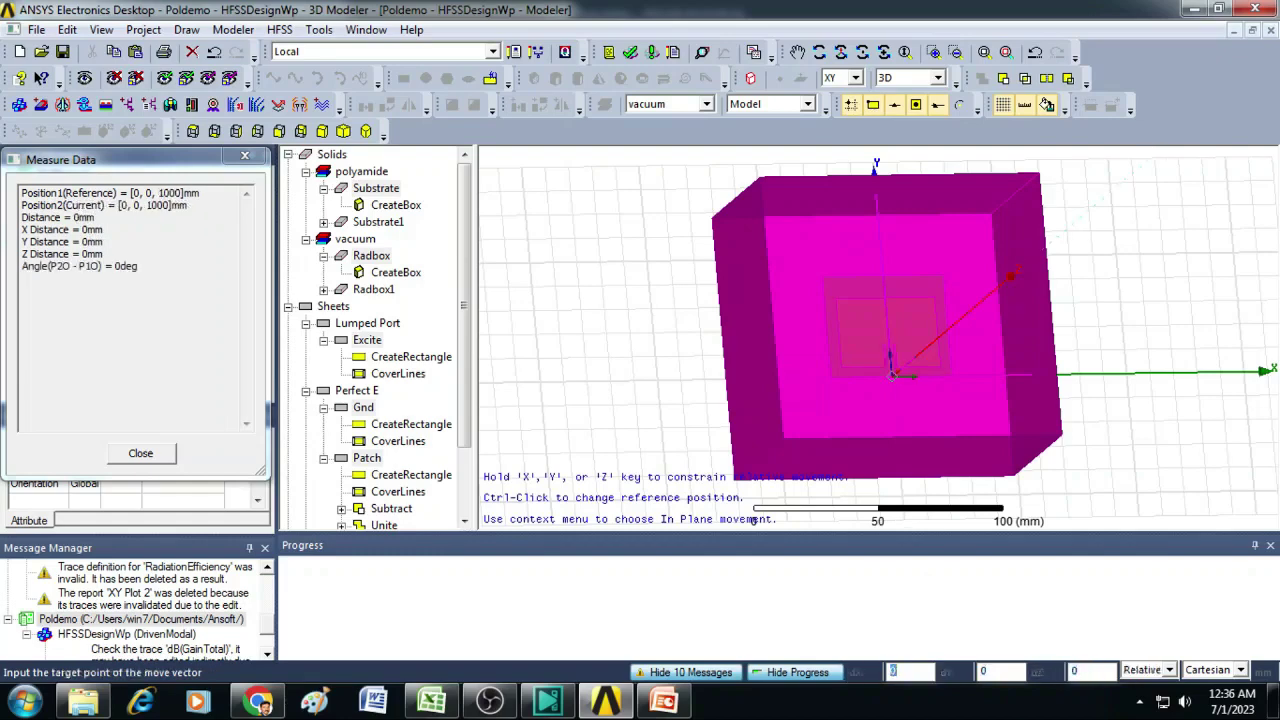
key(Tab)
key(Tab)
key(Return)
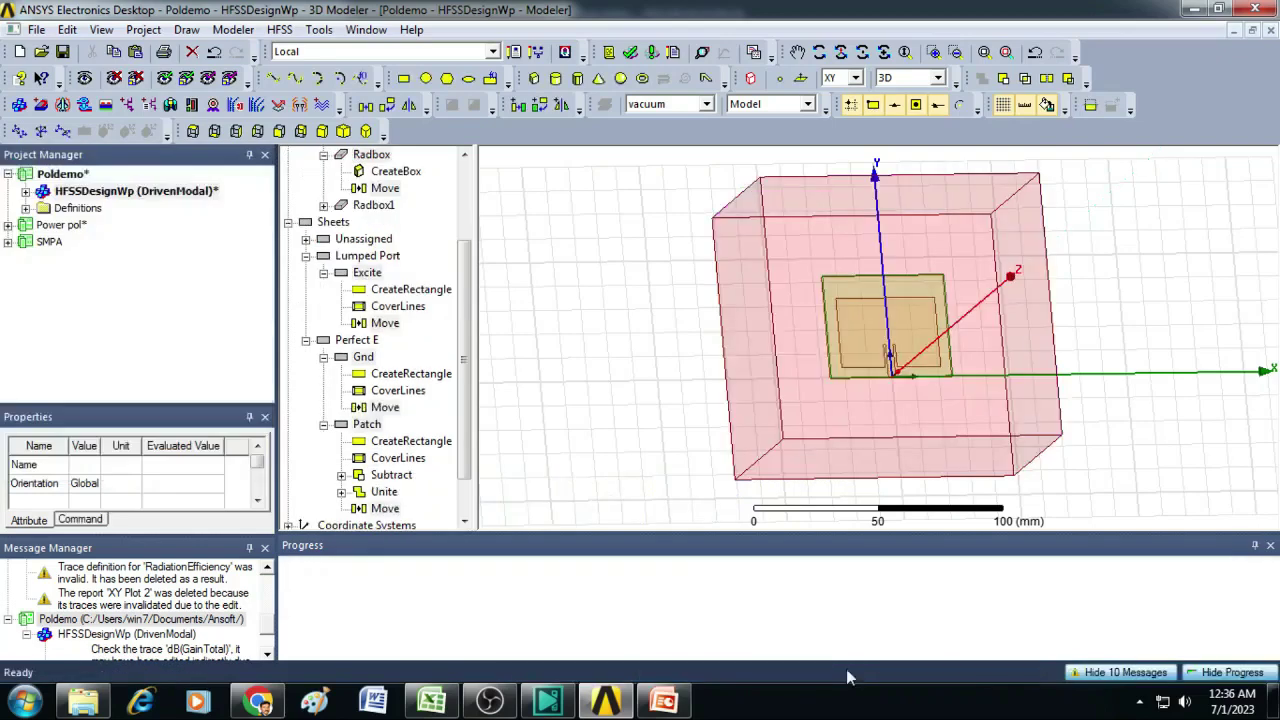
Step: Fit all, orbit the view, and fit again to show both antennas together
click(984, 51)
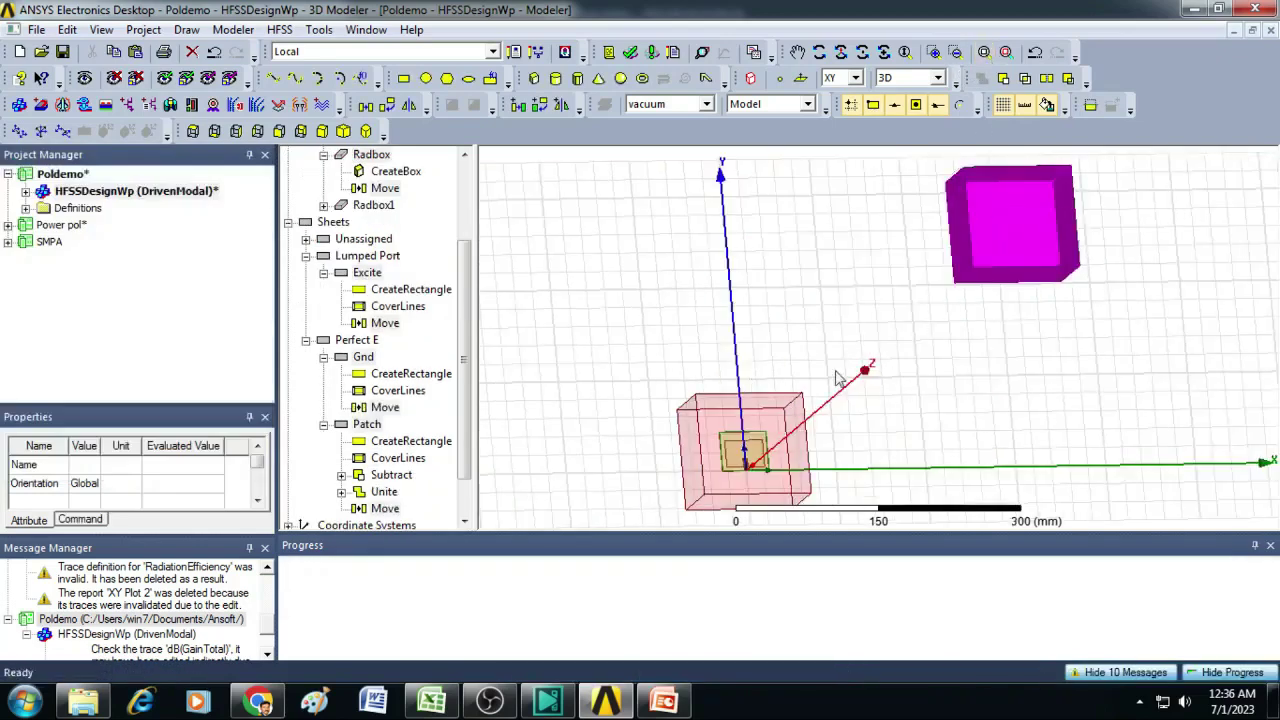
click(840, 52)
drag(920, 242, 1020, 150)
click(984, 52)
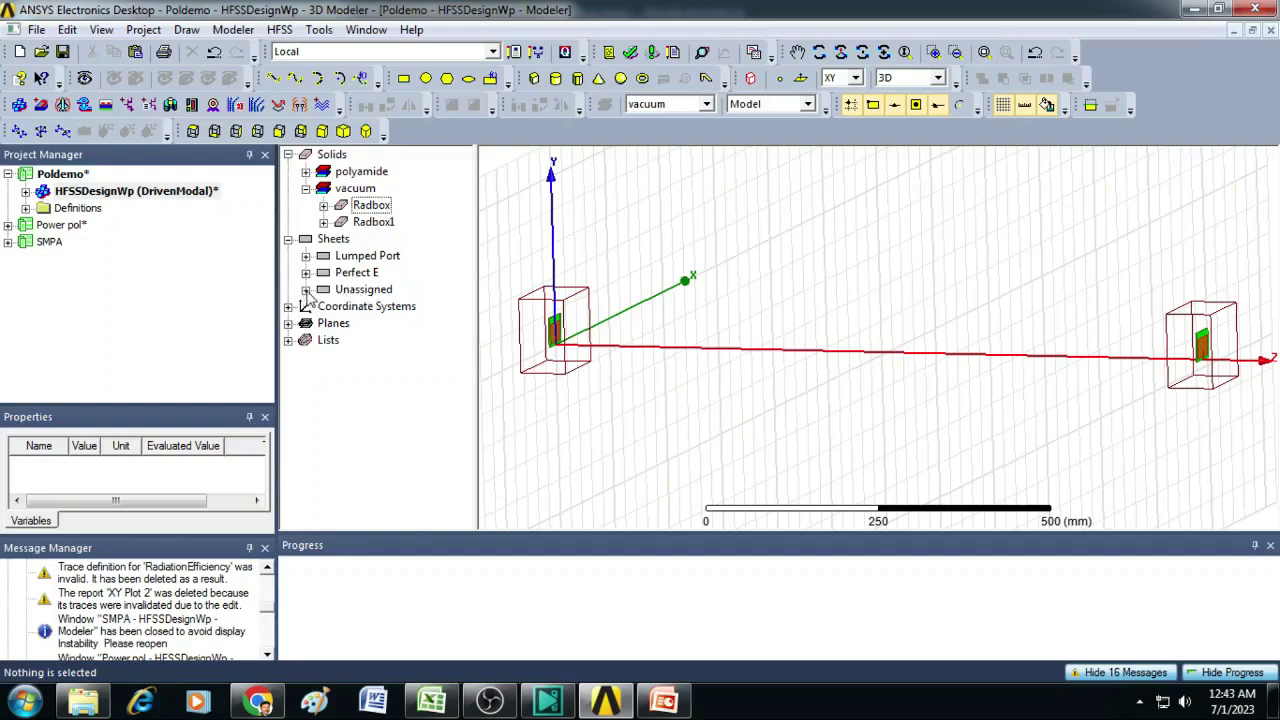
Step: Assign a 50-ohm lumped port to the Excite1 feed sheet
click(306, 290)
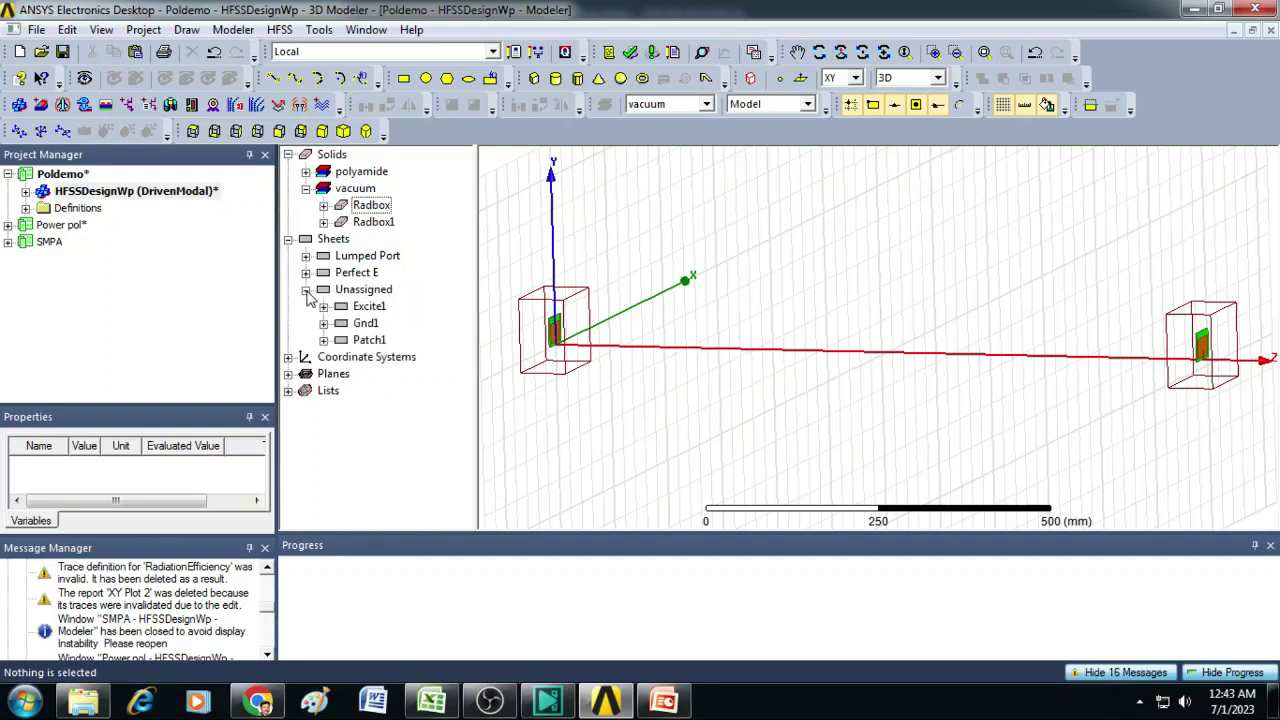
click(369, 307)
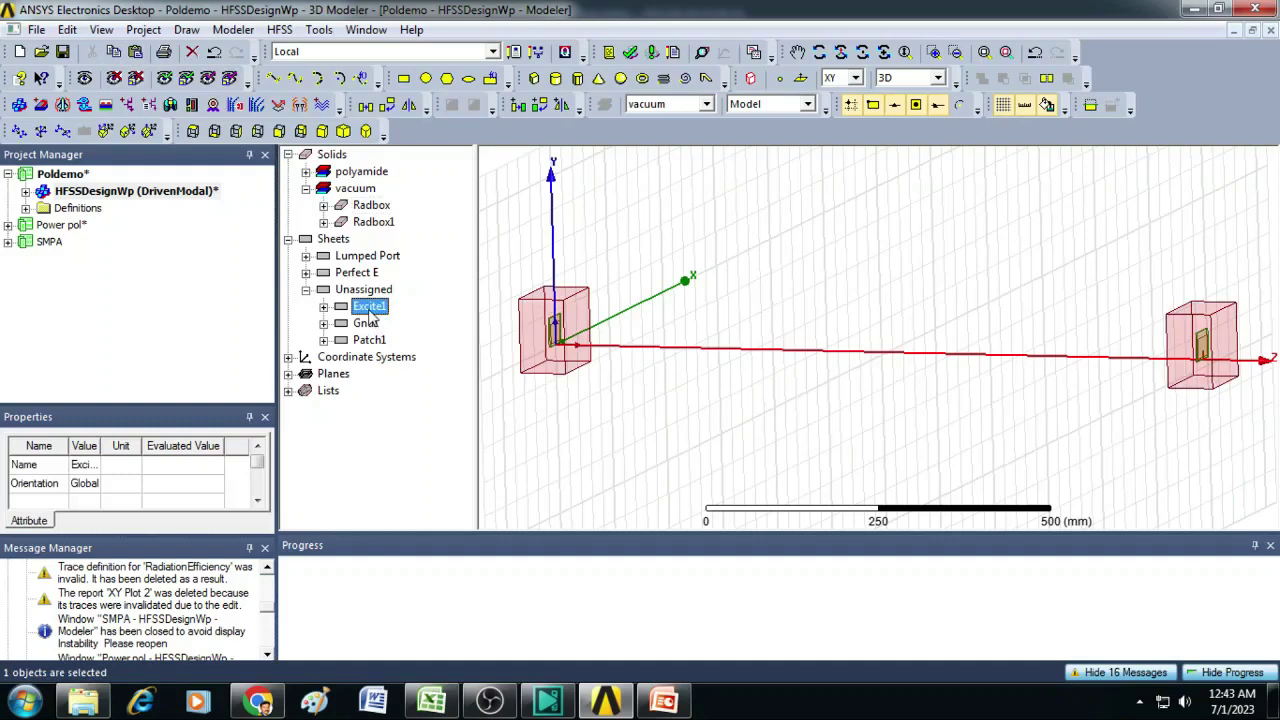
right_click(369, 310)
mouse_move(462, 577)
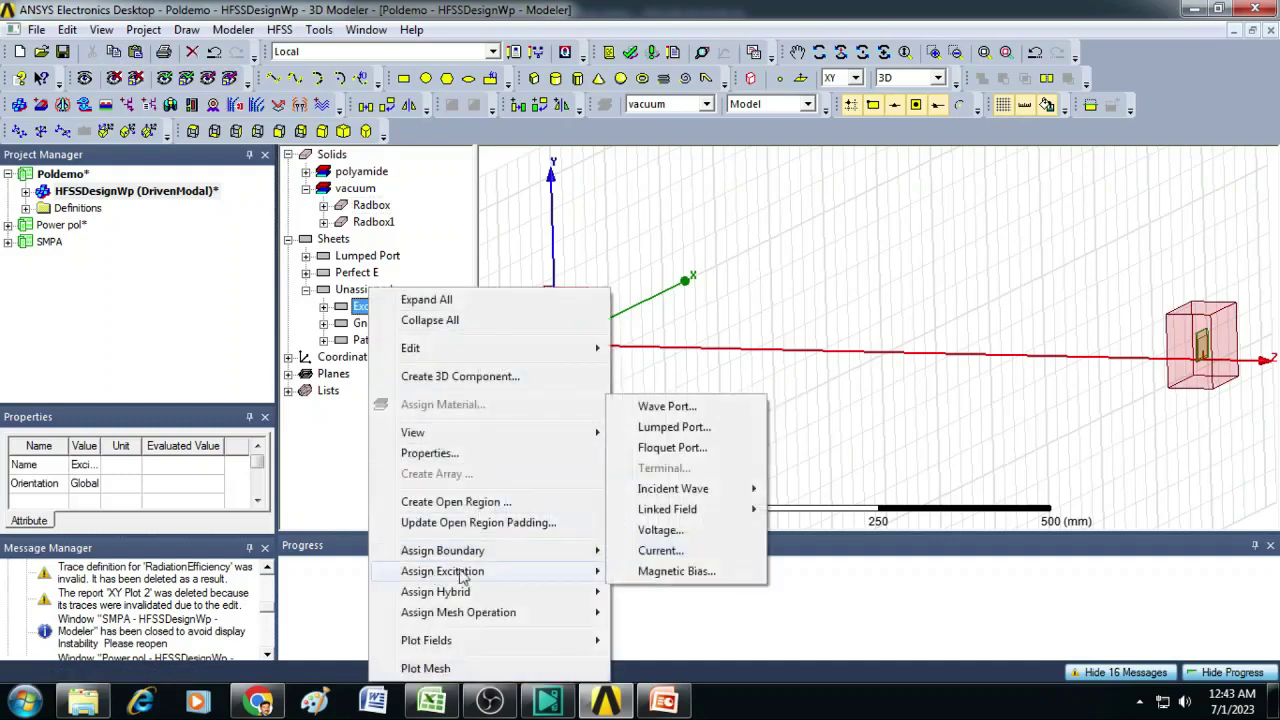
click(672, 427)
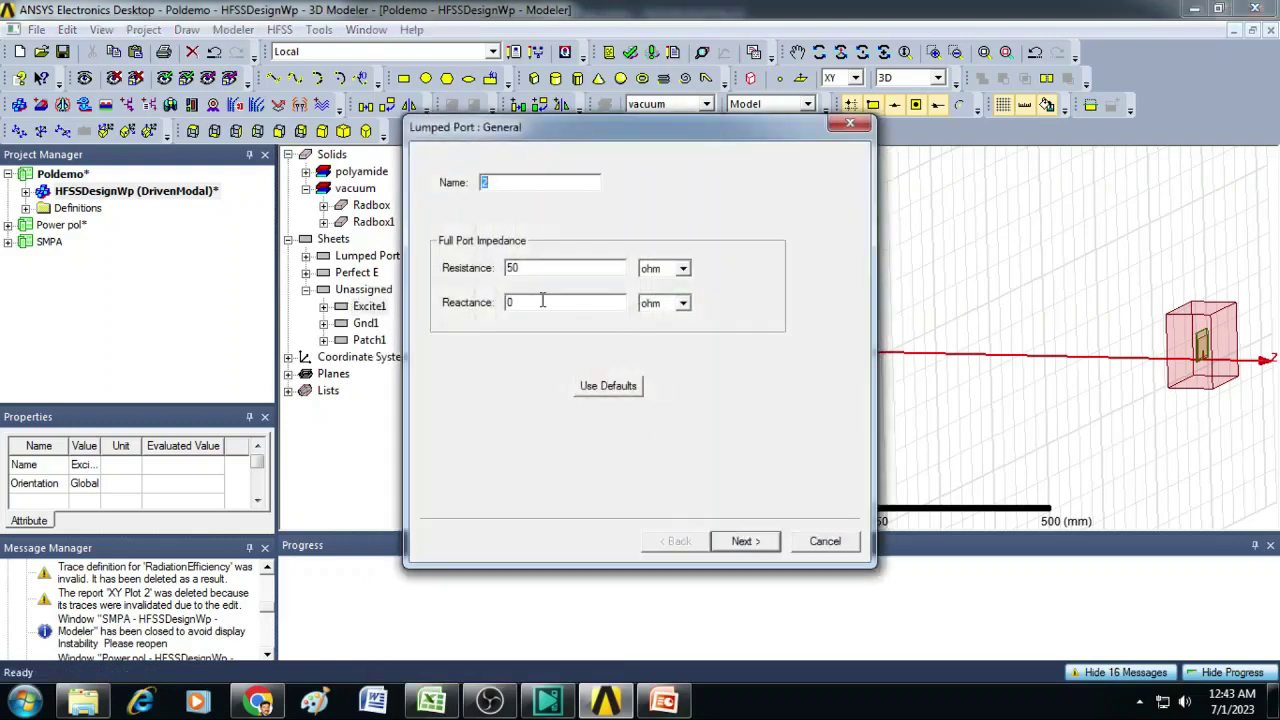
click(748, 545)
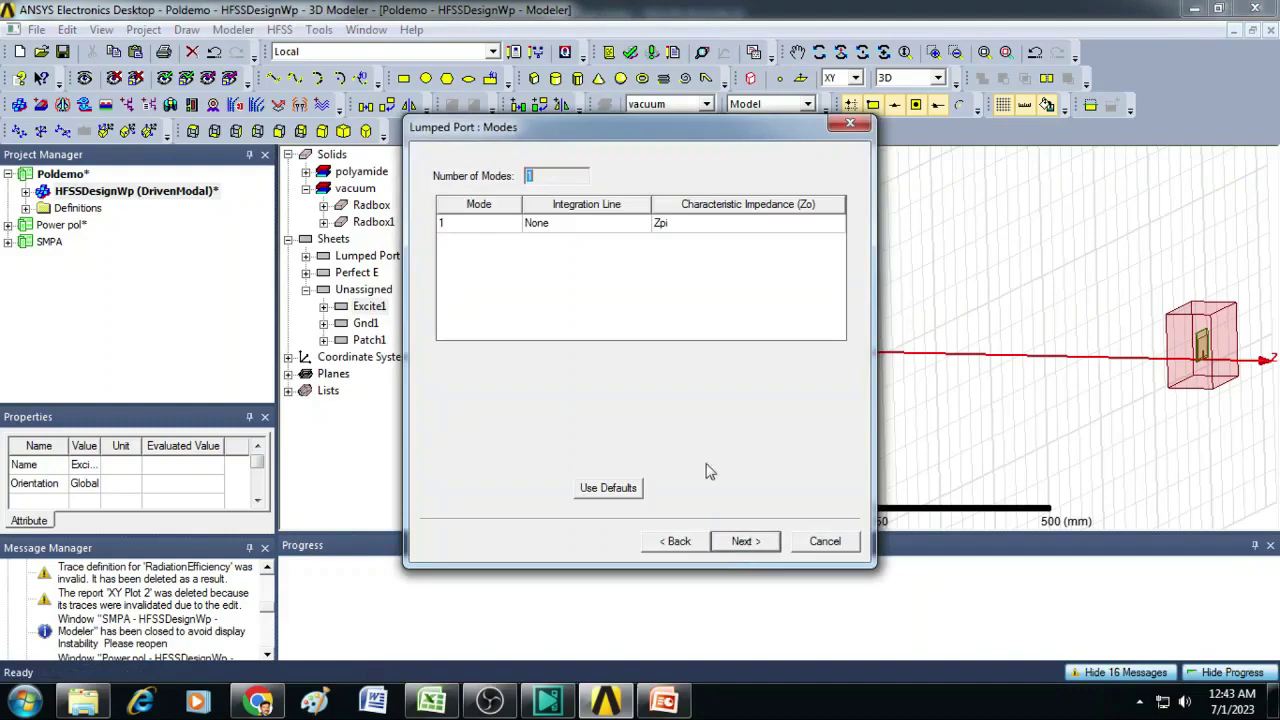
Step: Draw a new integration line across Excite1 between opposite edge centres and finish the port
click(596, 229)
click(582, 256)
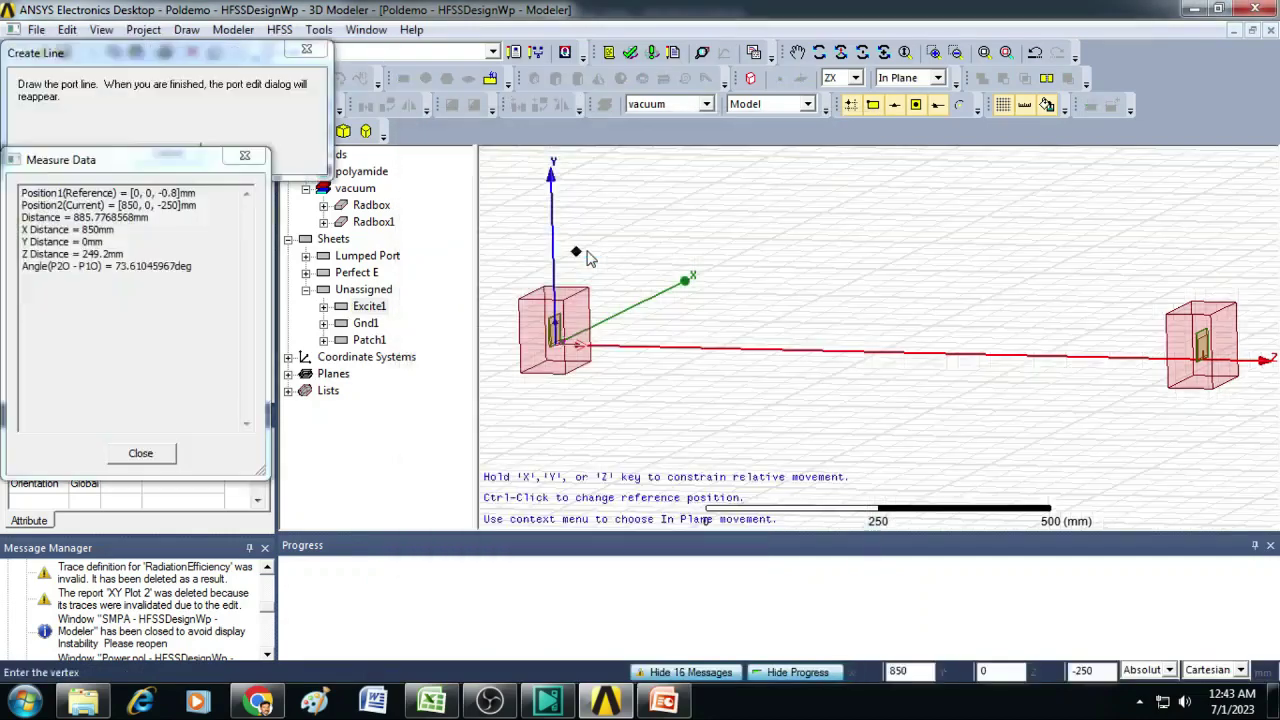
click(1006, 52)
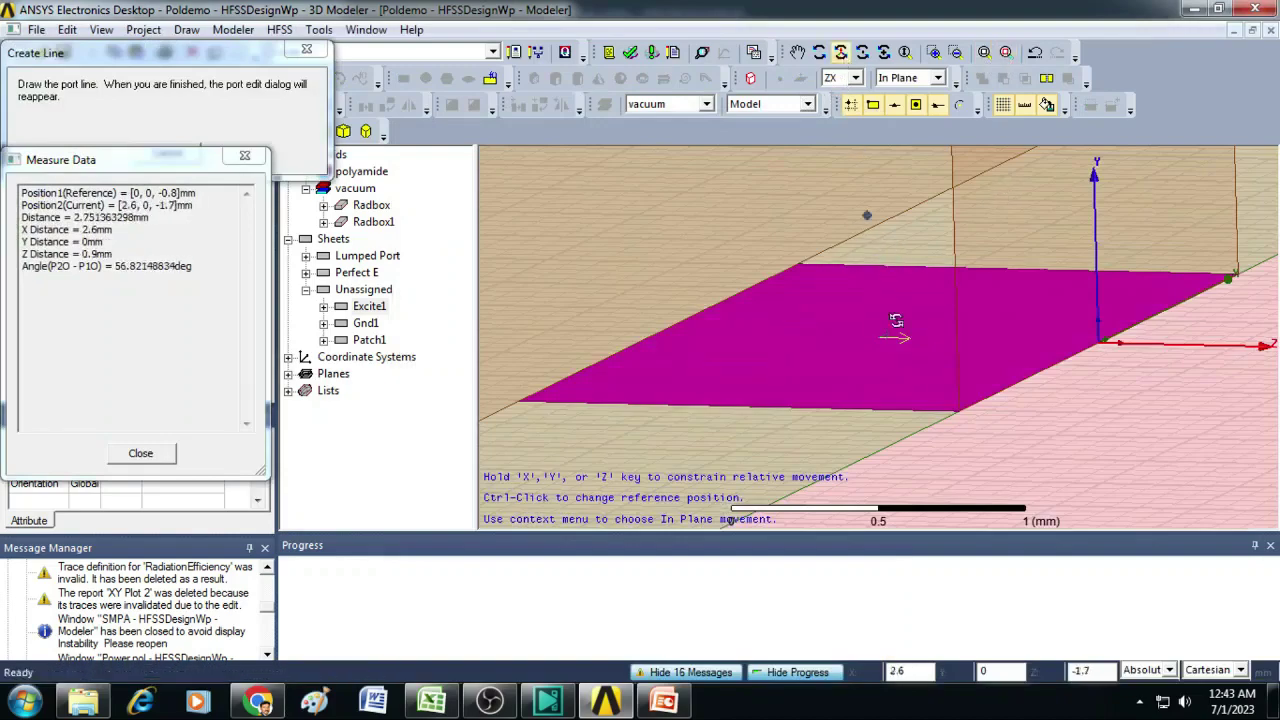
alt+drag(889, 262, 876, 158)
scroll(840, 324, up, 5)
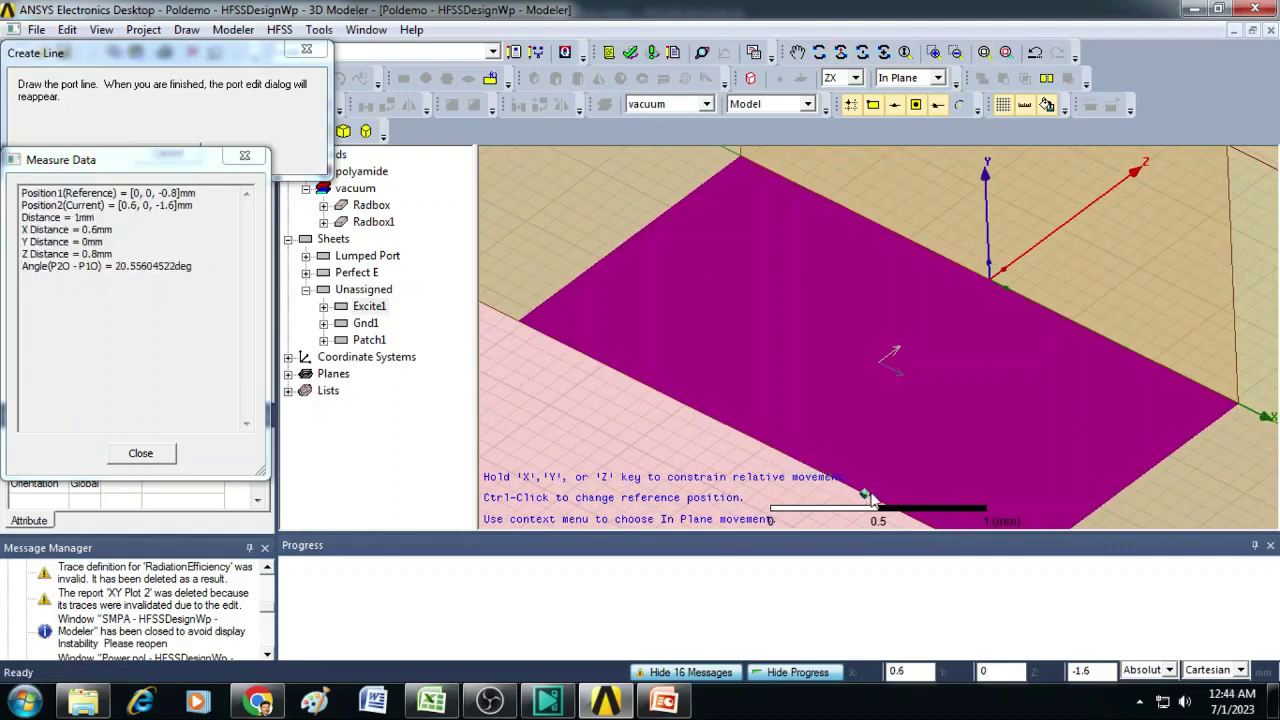
click(766, 444)
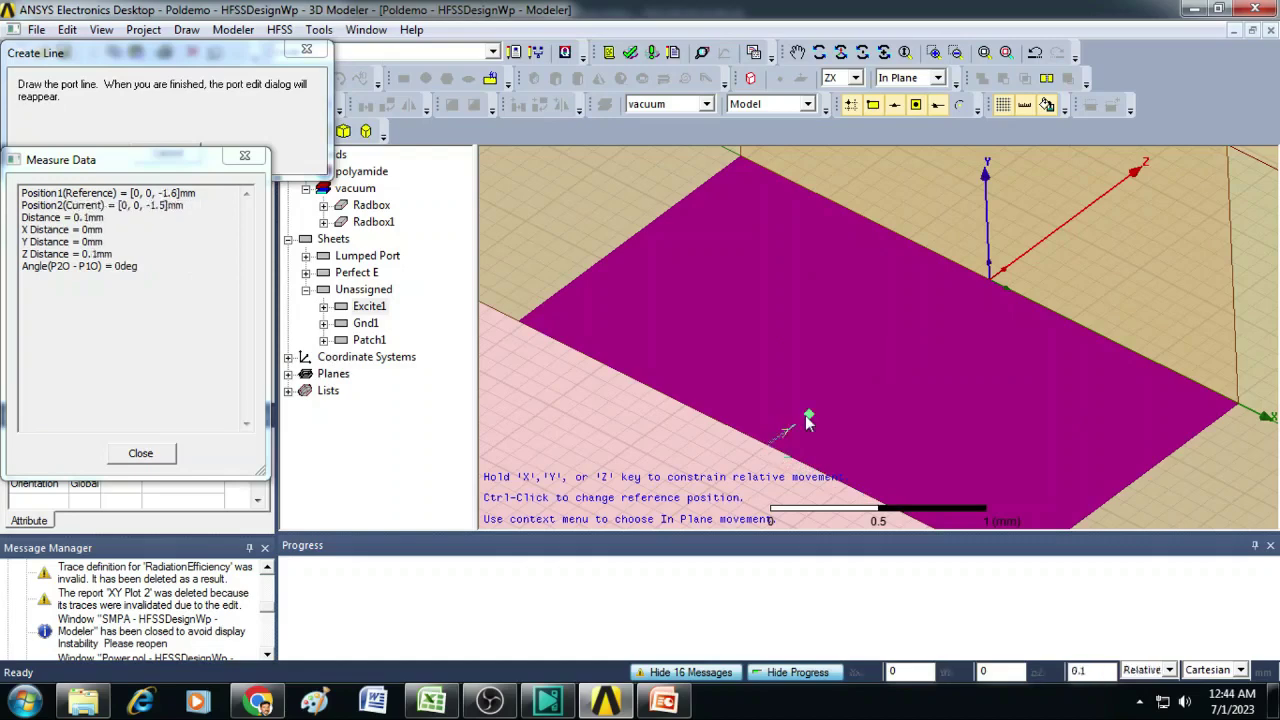
click(990, 284)
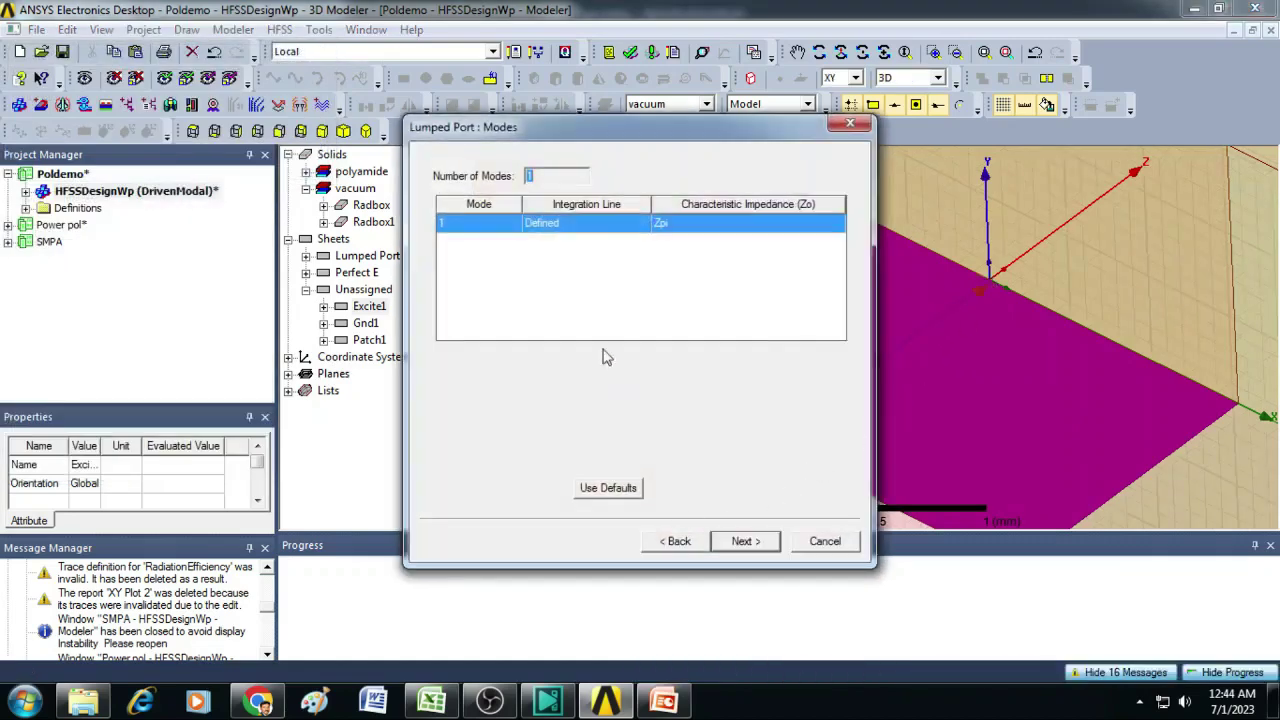
click(744, 541)
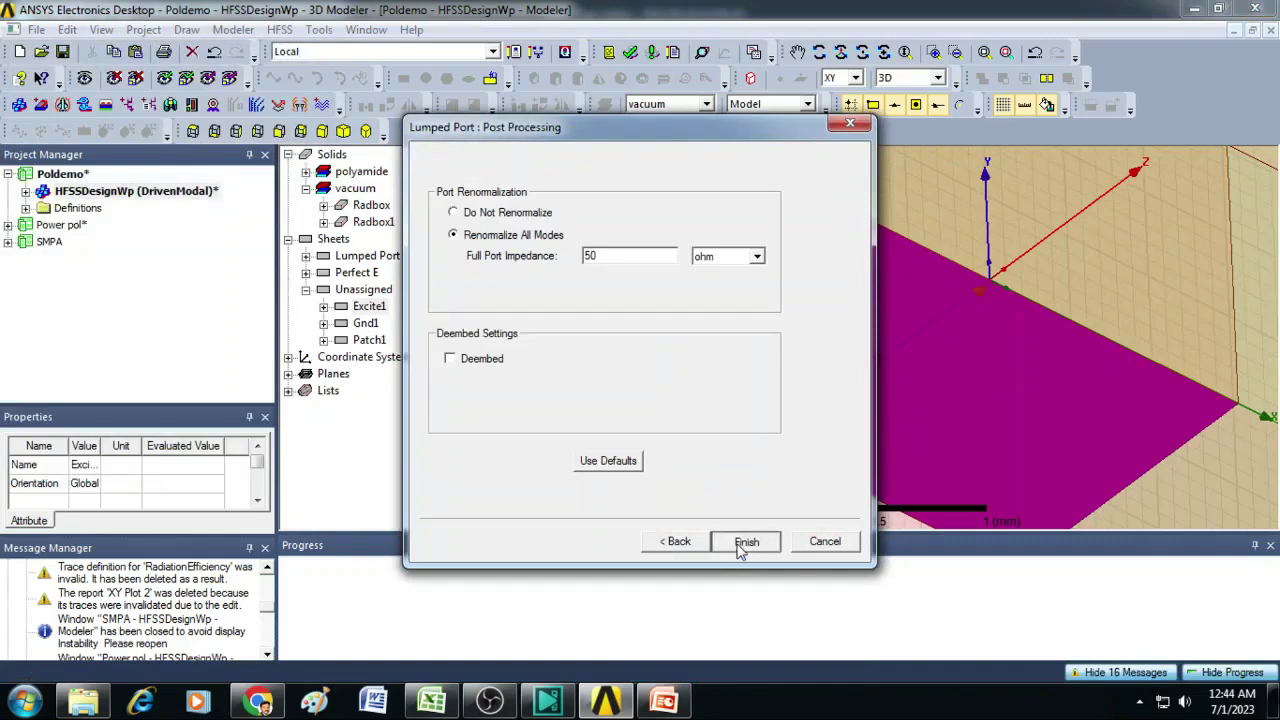
click(742, 541)
click(984, 52)
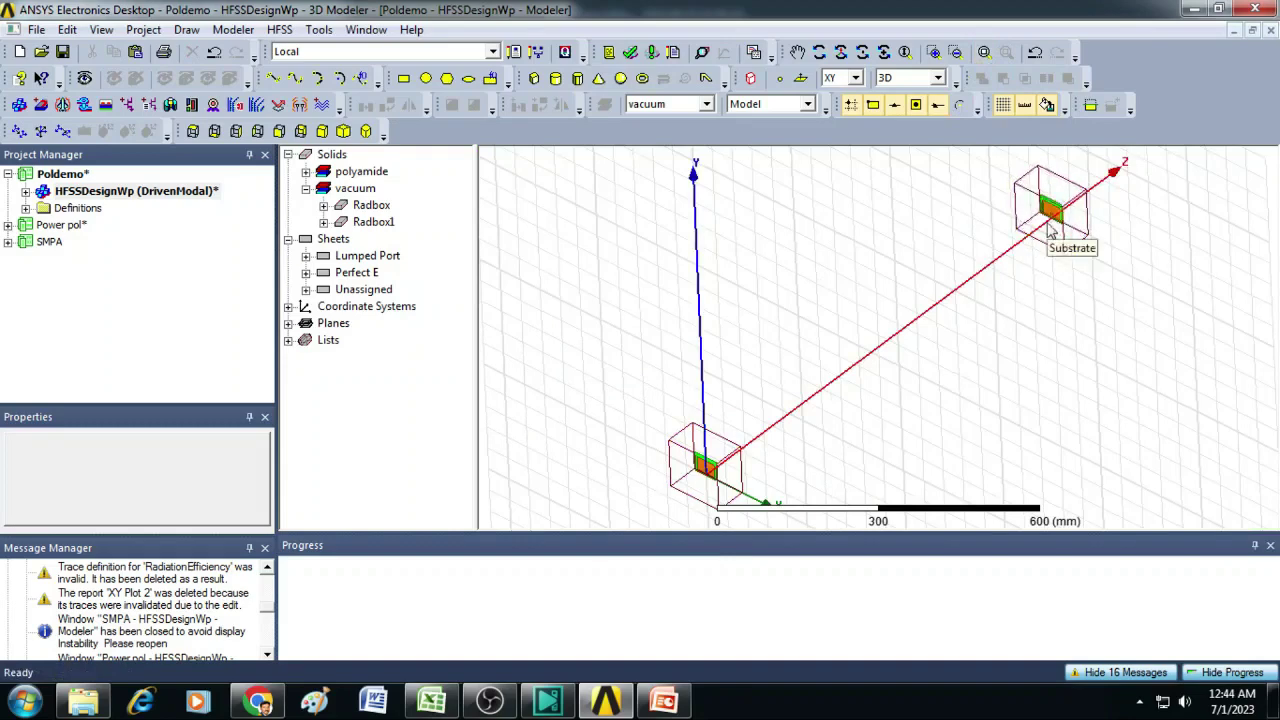
Step: Assign a Perfect E boundary to the Gnd1 ground sheet
click(306, 289)
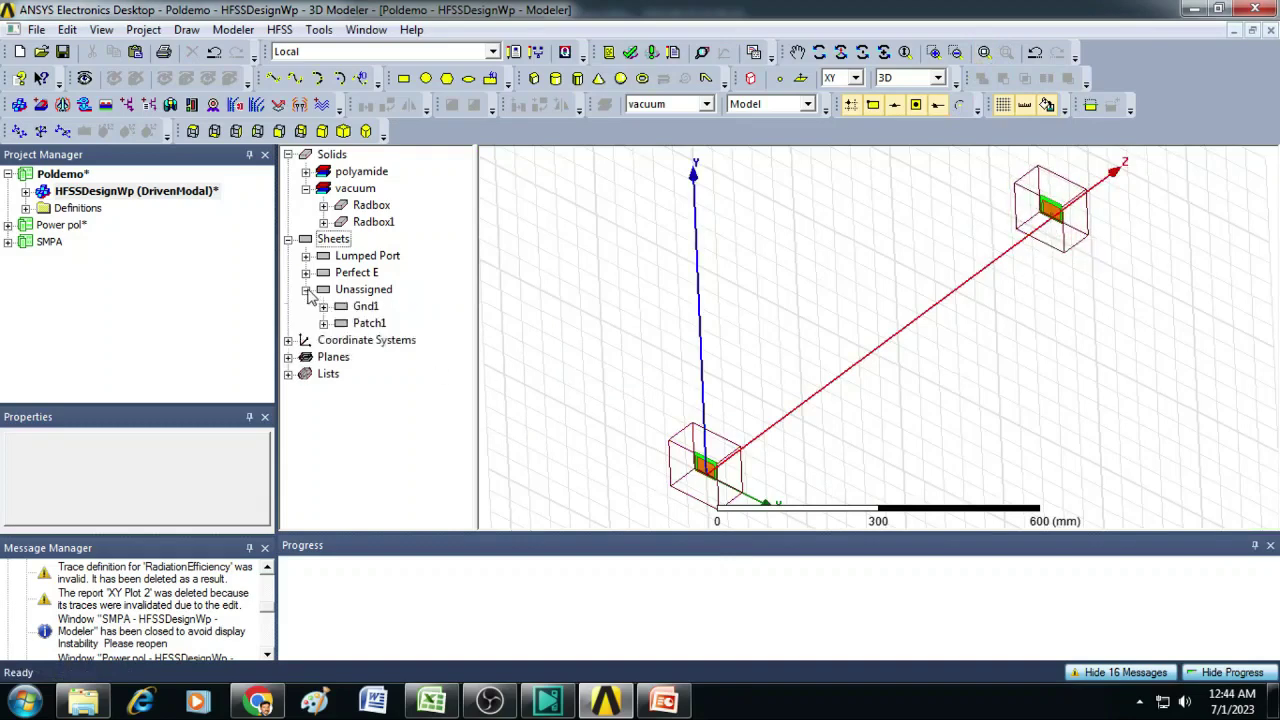
click(366, 309)
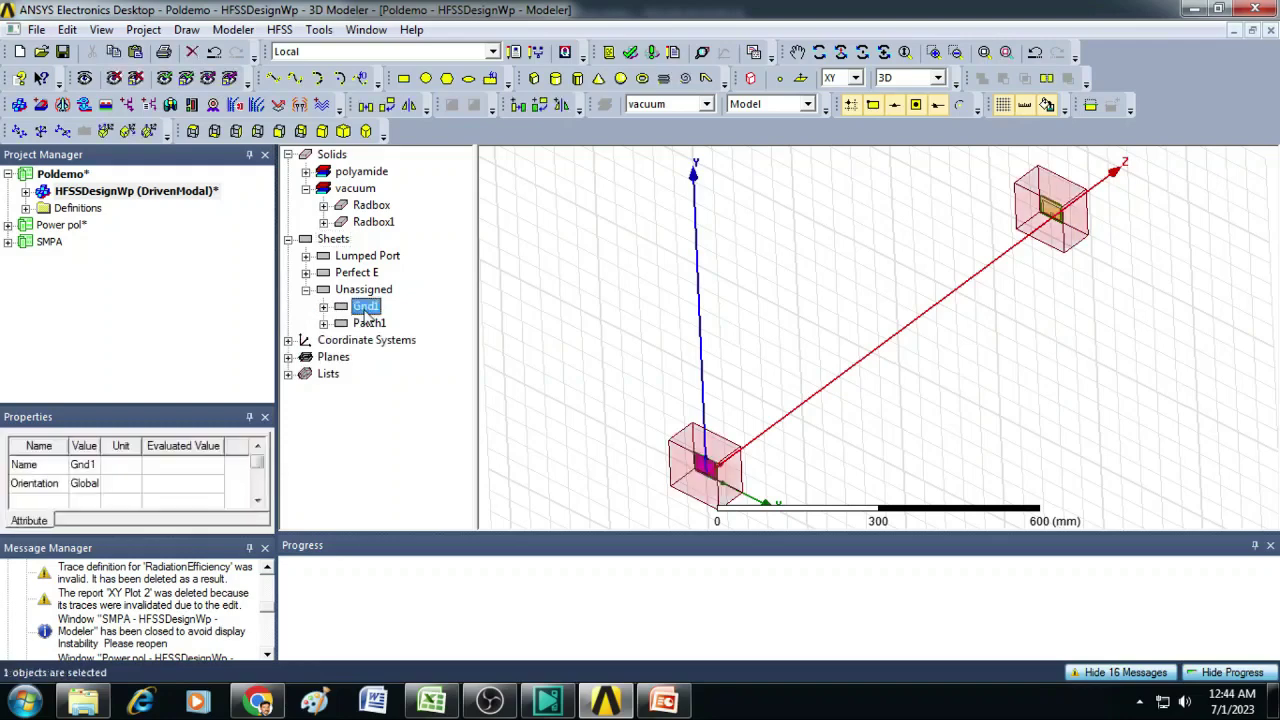
right_click(366, 311)
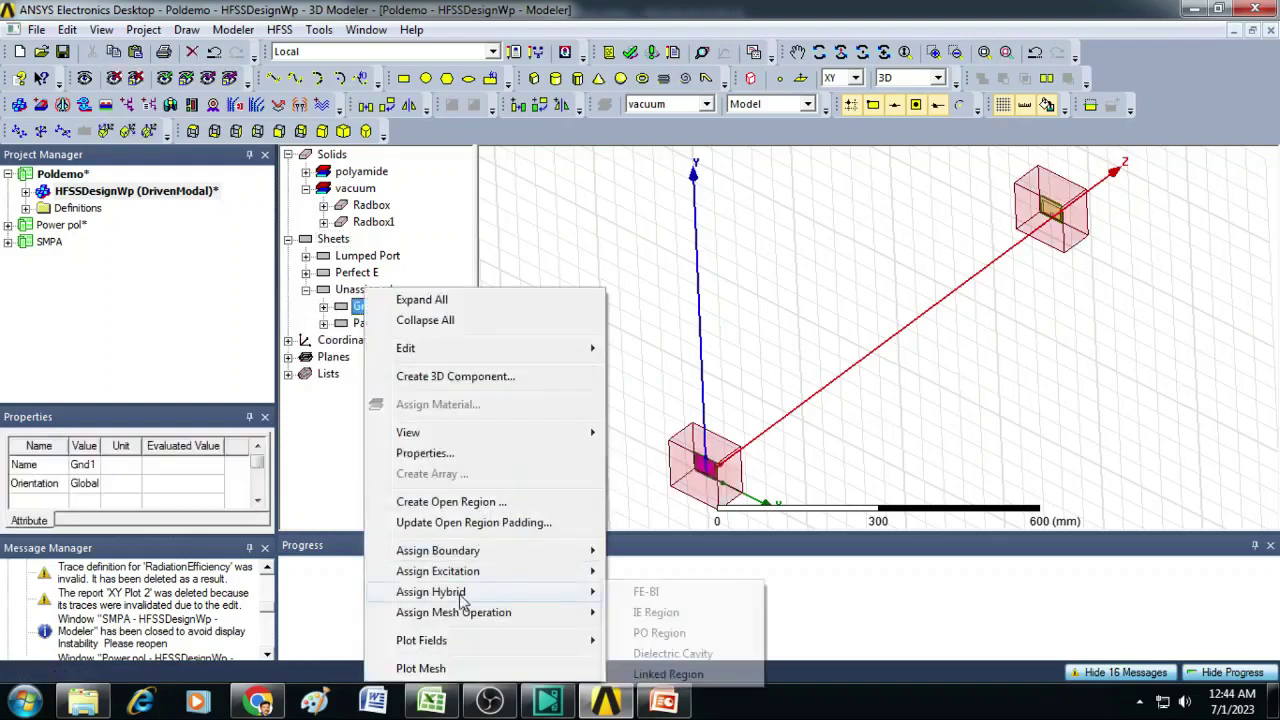
mouse_move(474, 555)
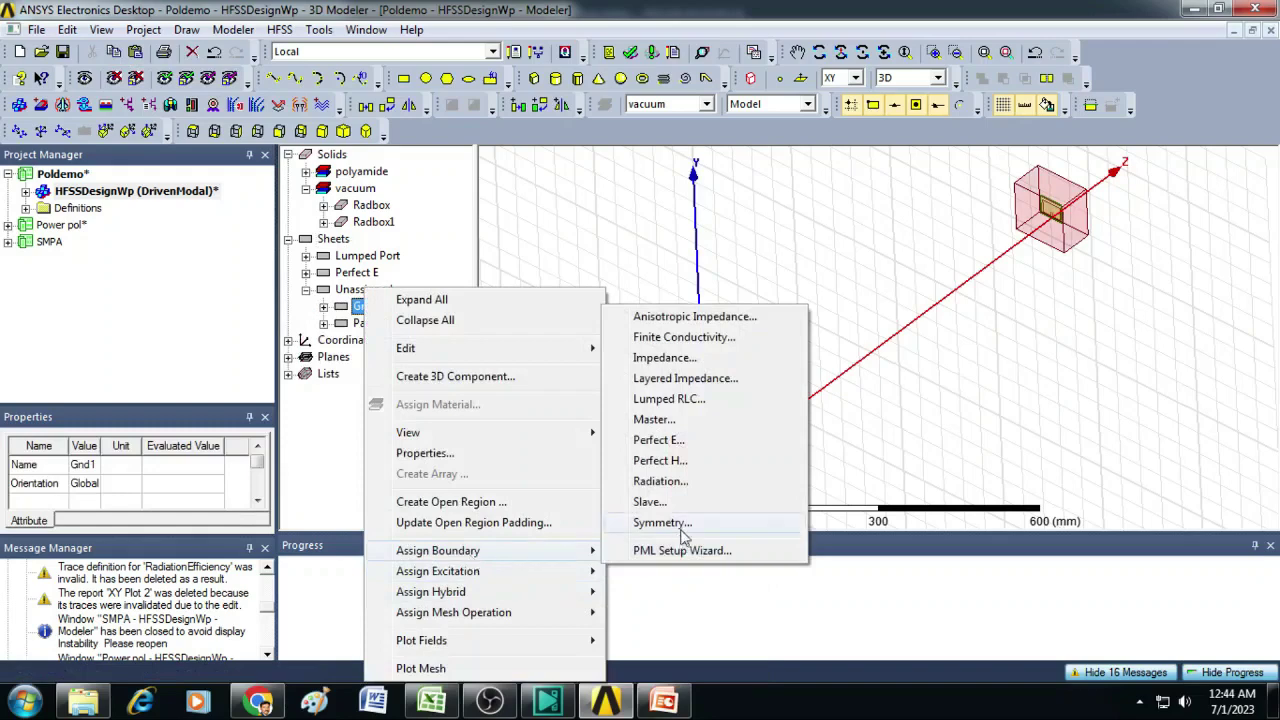
click(657, 441)
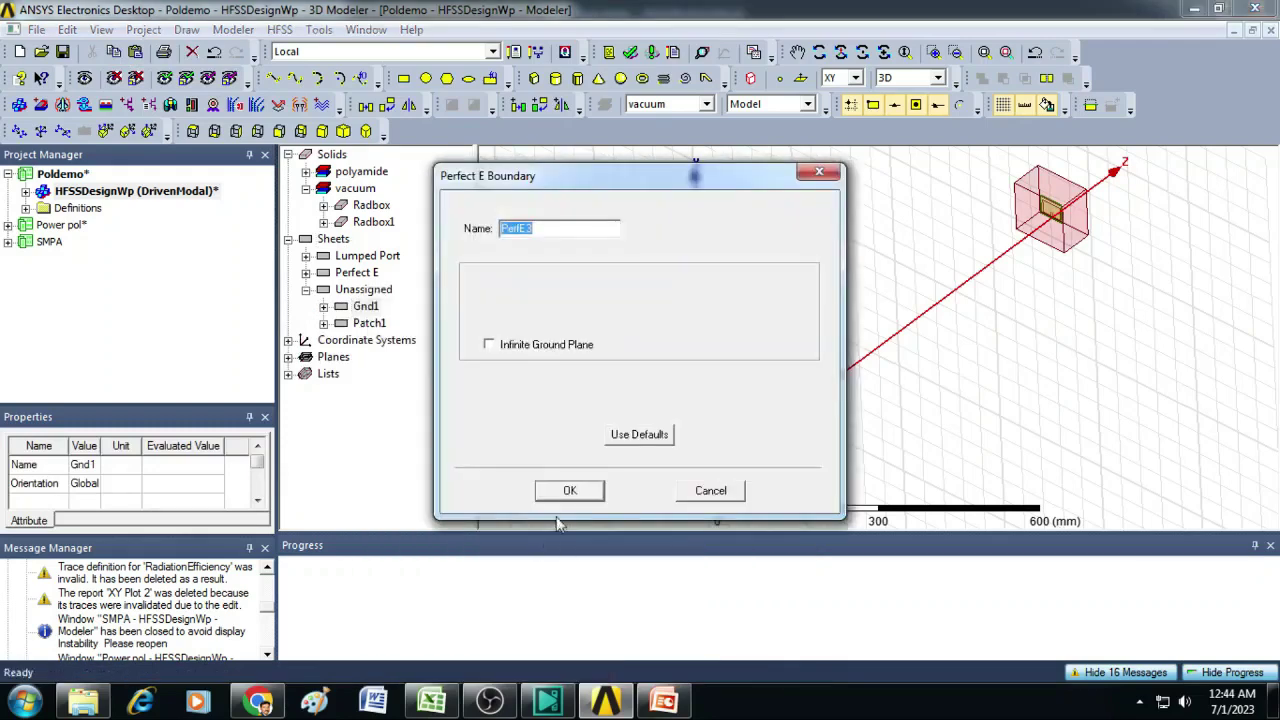
click(570, 493)
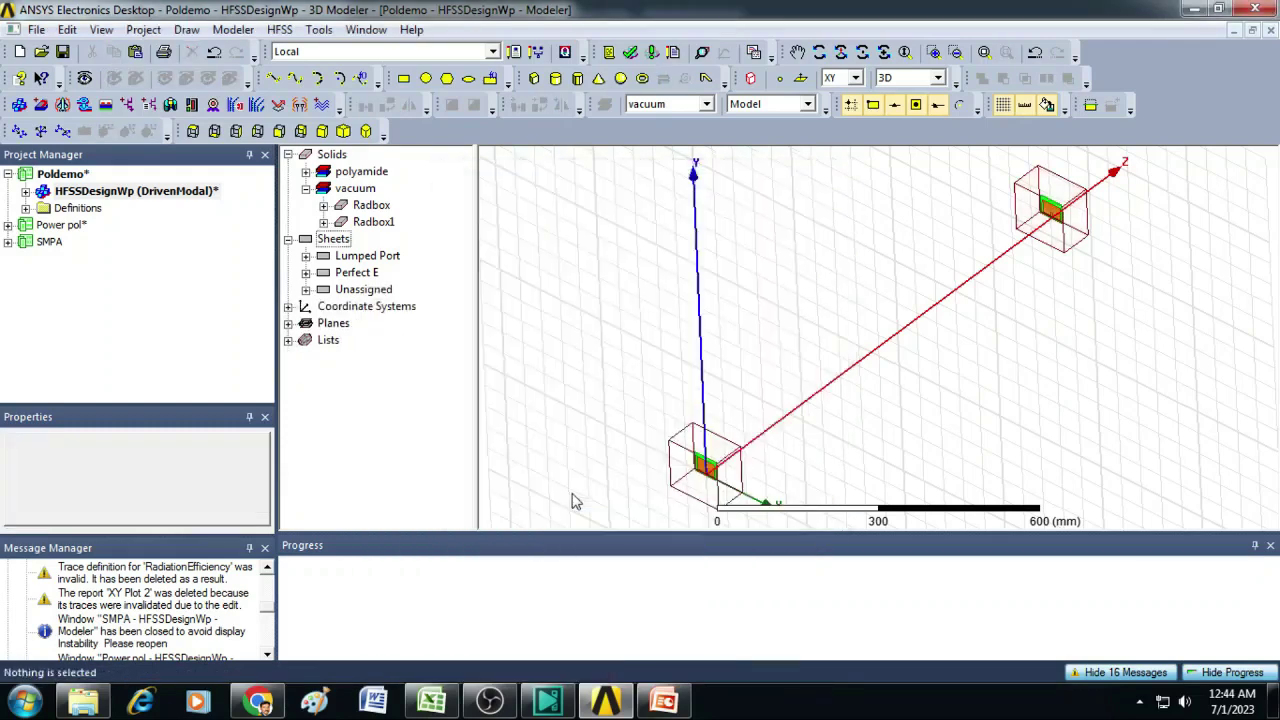
Step: Assign a Perfect E boundary to the Patch1 sheet
click(305, 289)
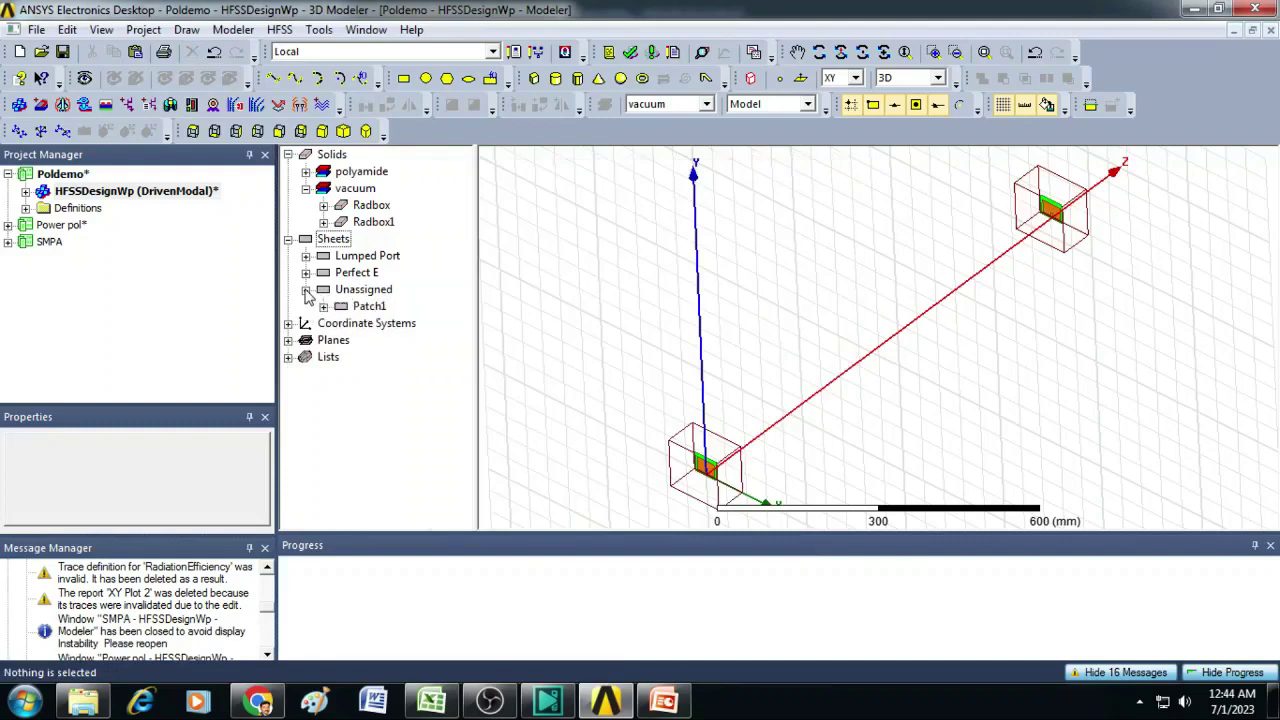
click(374, 310)
right_click(376, 316)
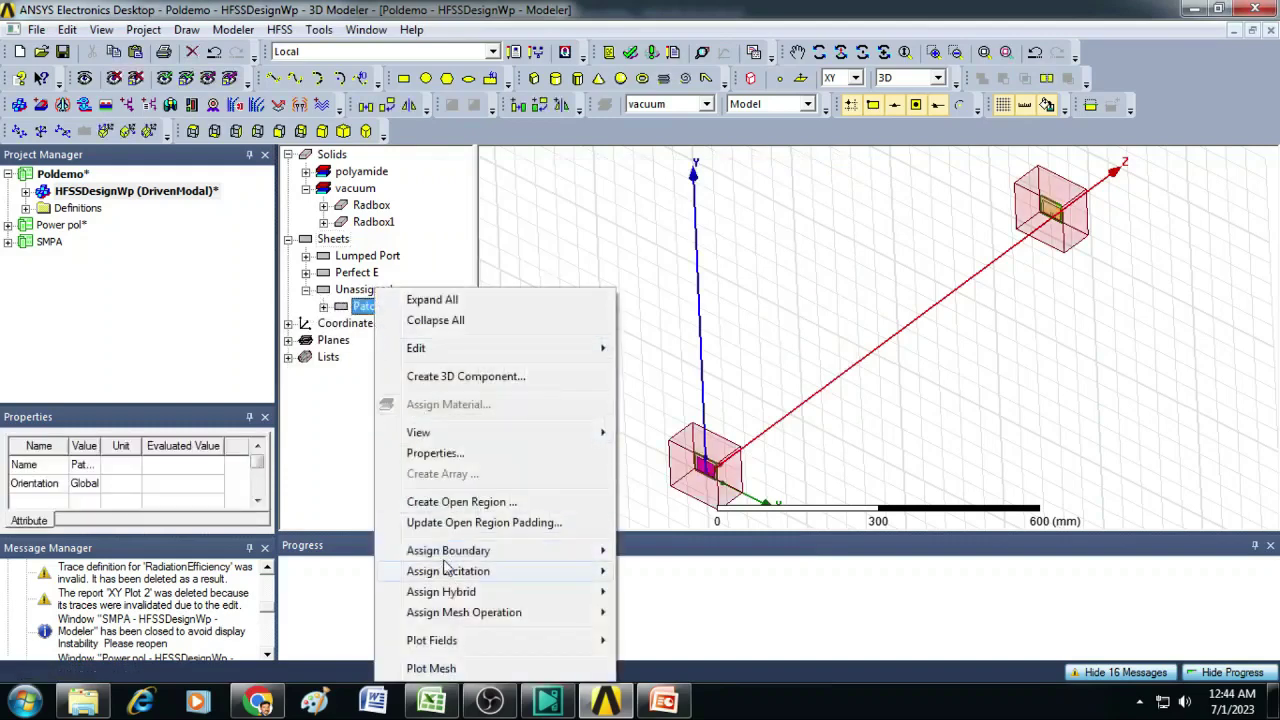
mouse_move(462, 560)
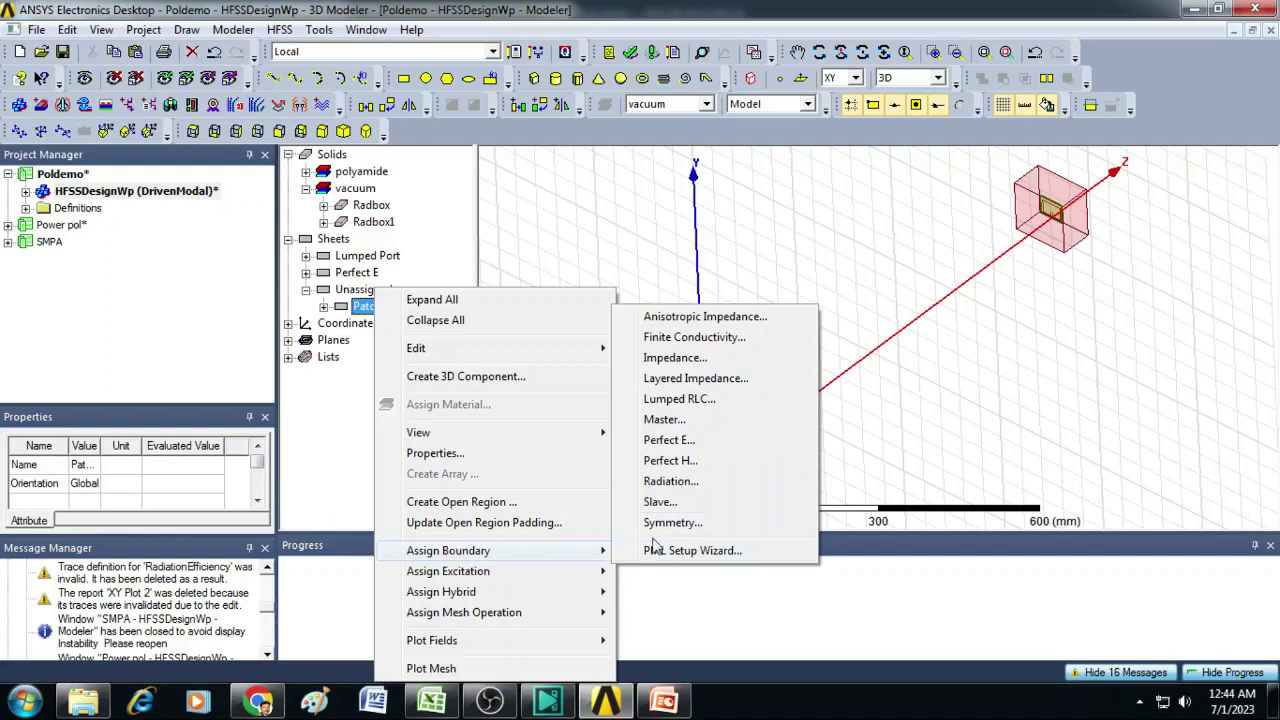
click(679, 444)
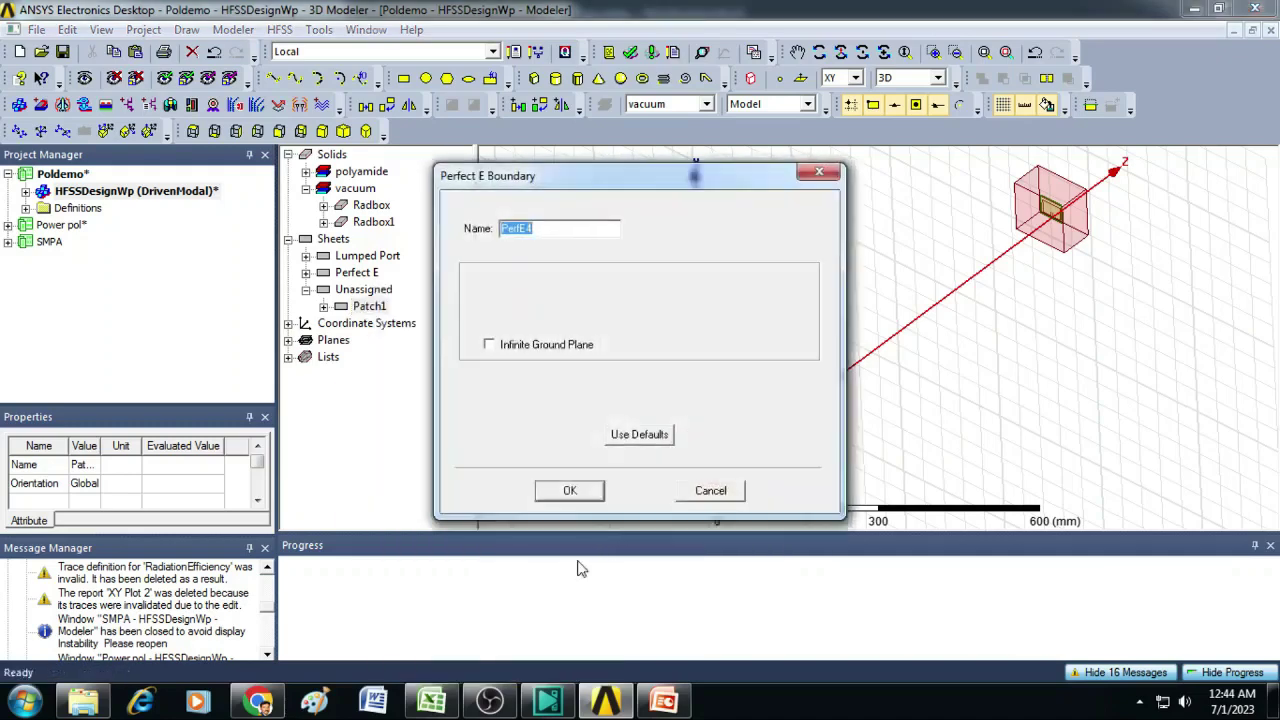
click(570, 490)
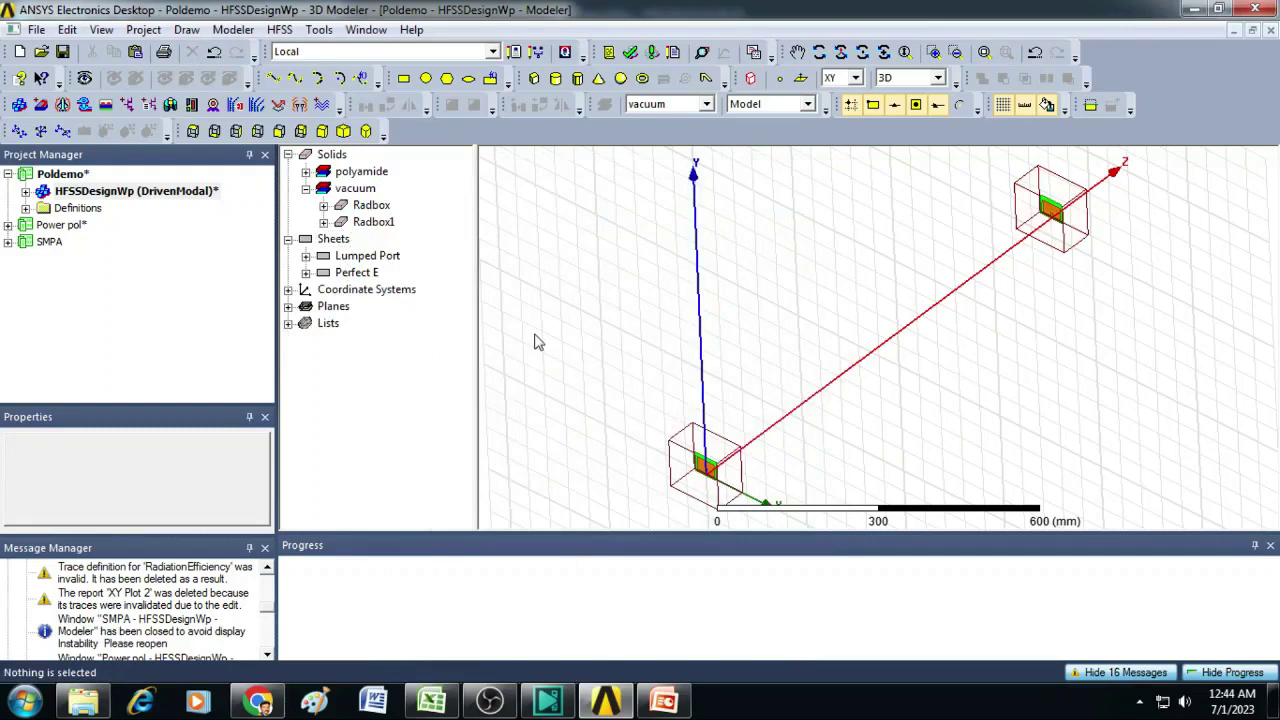
Step: Make the Radbox air box an FE-BI hybrid region
click(379, 210)
right_click(379, 210)
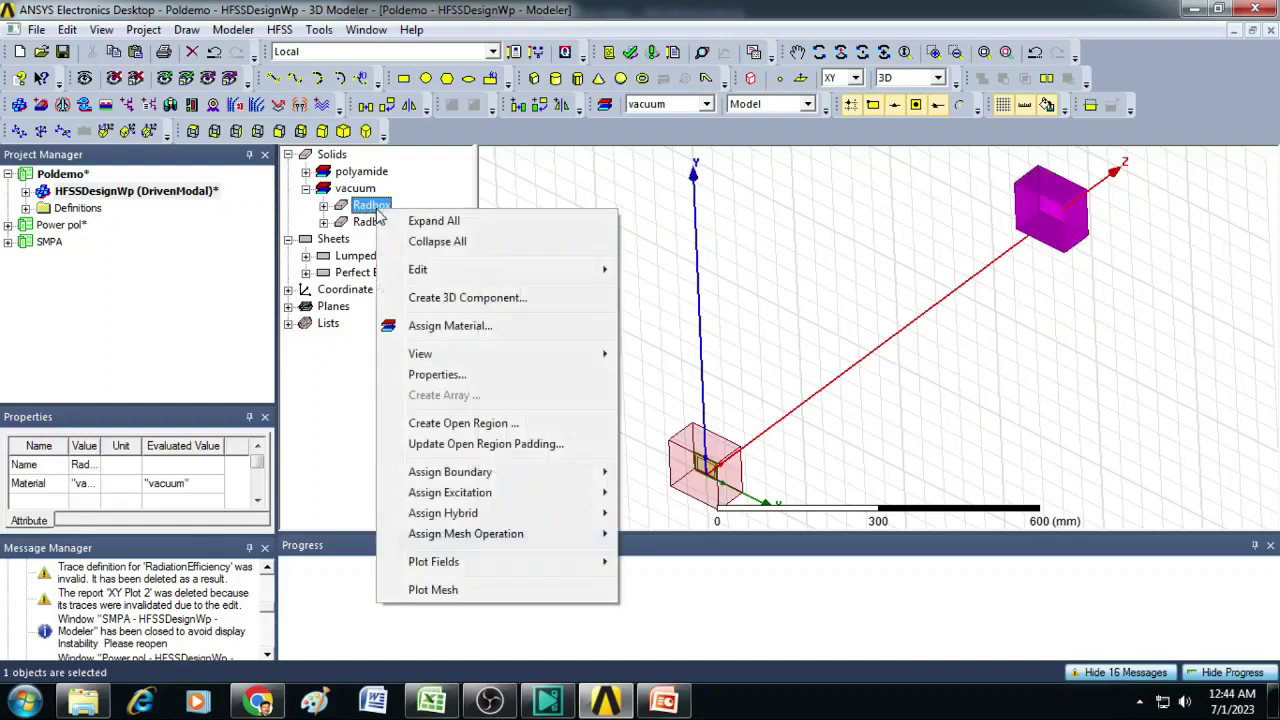
mouse_move(463, 514)
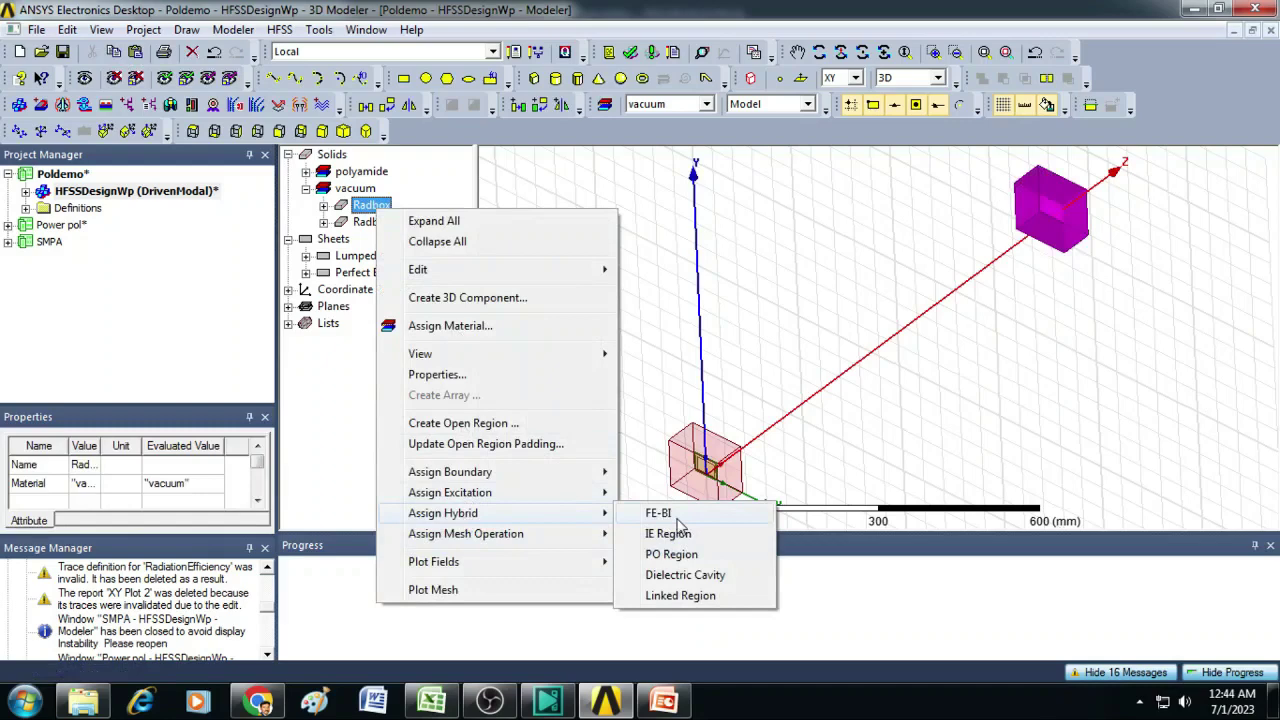
click(662, 513)
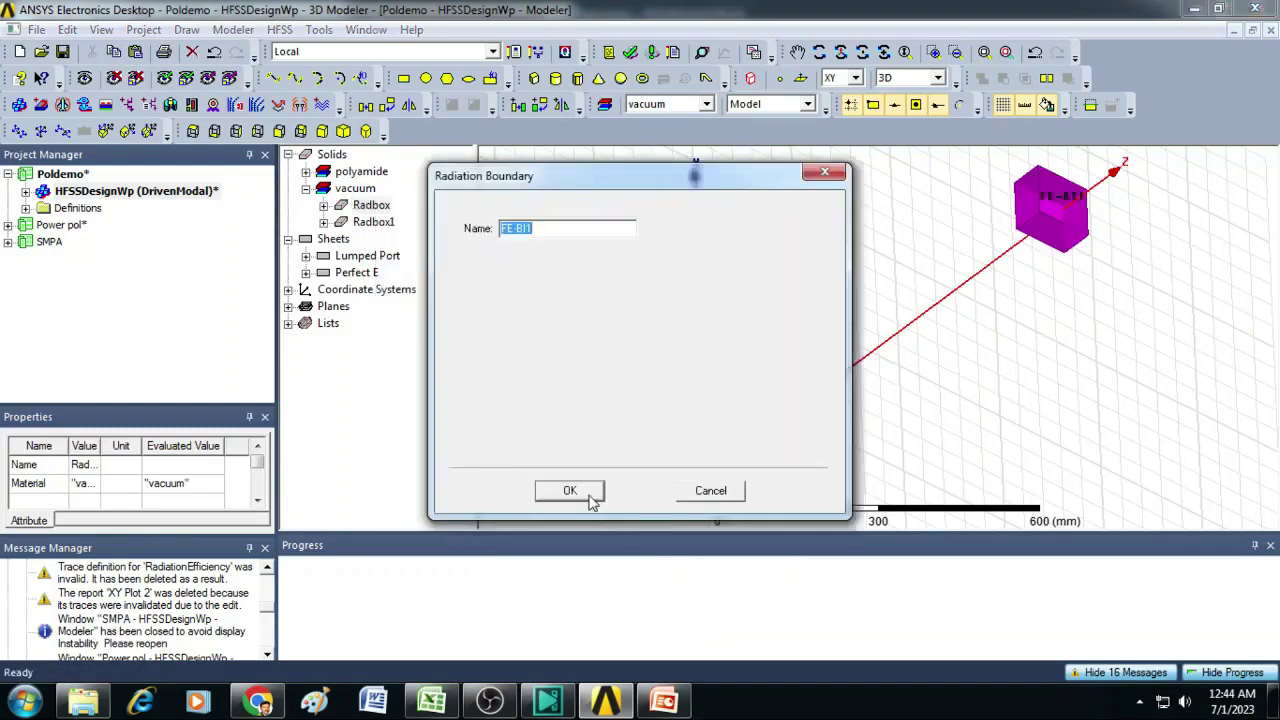
click(570, 491)
Step: Make the Radbox1 air box an FE-BI hybrid region
click(386, 225)
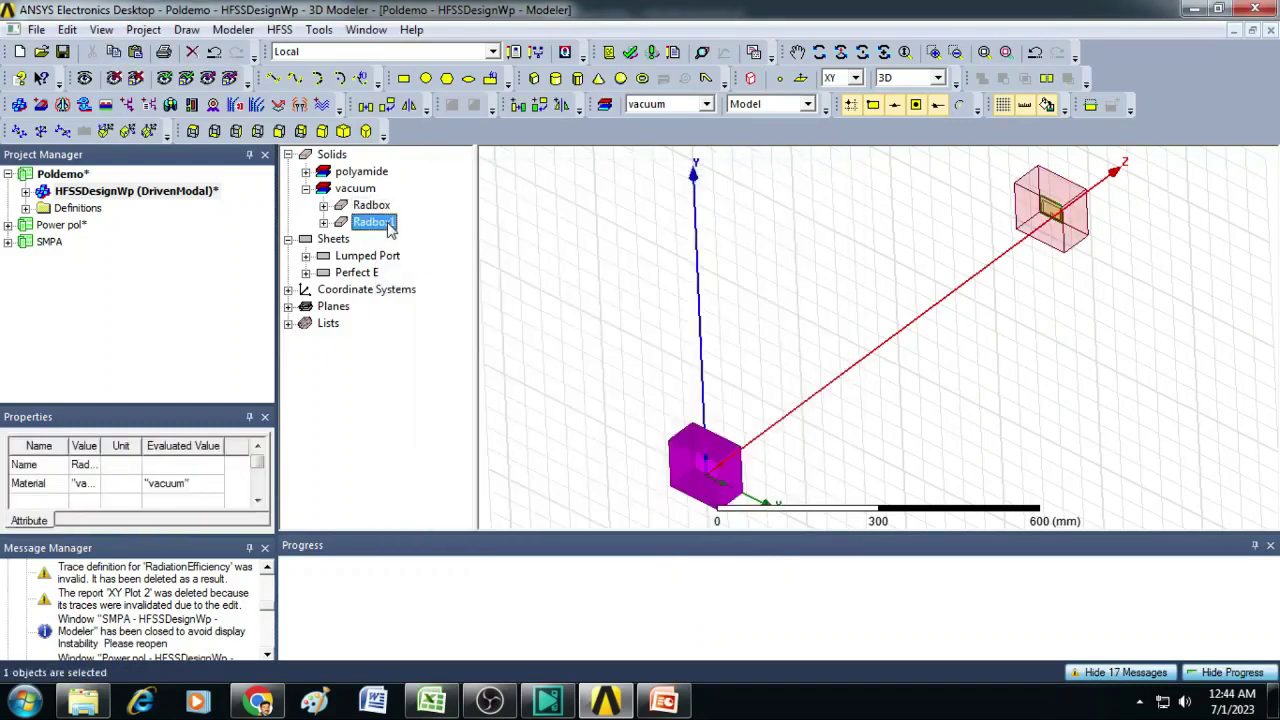
right_click(389, 225)
mouse_move(476, 531)
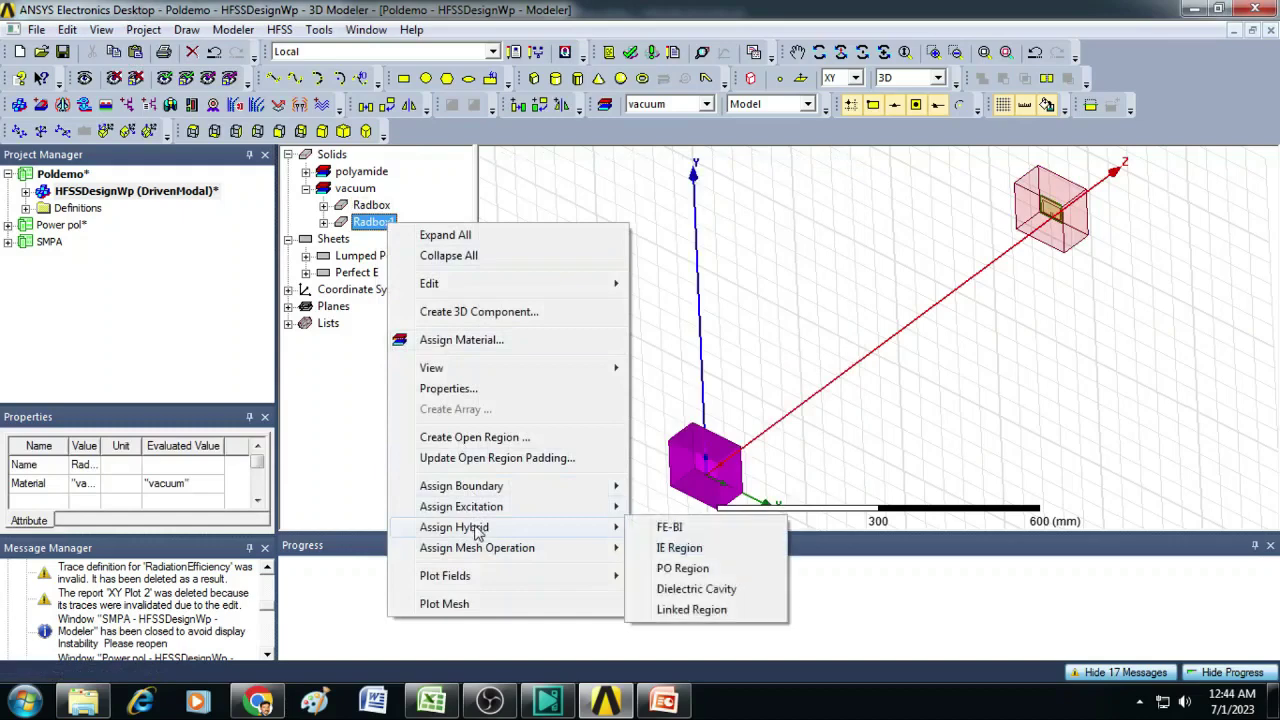
click(670, 528)
click(572, 490)
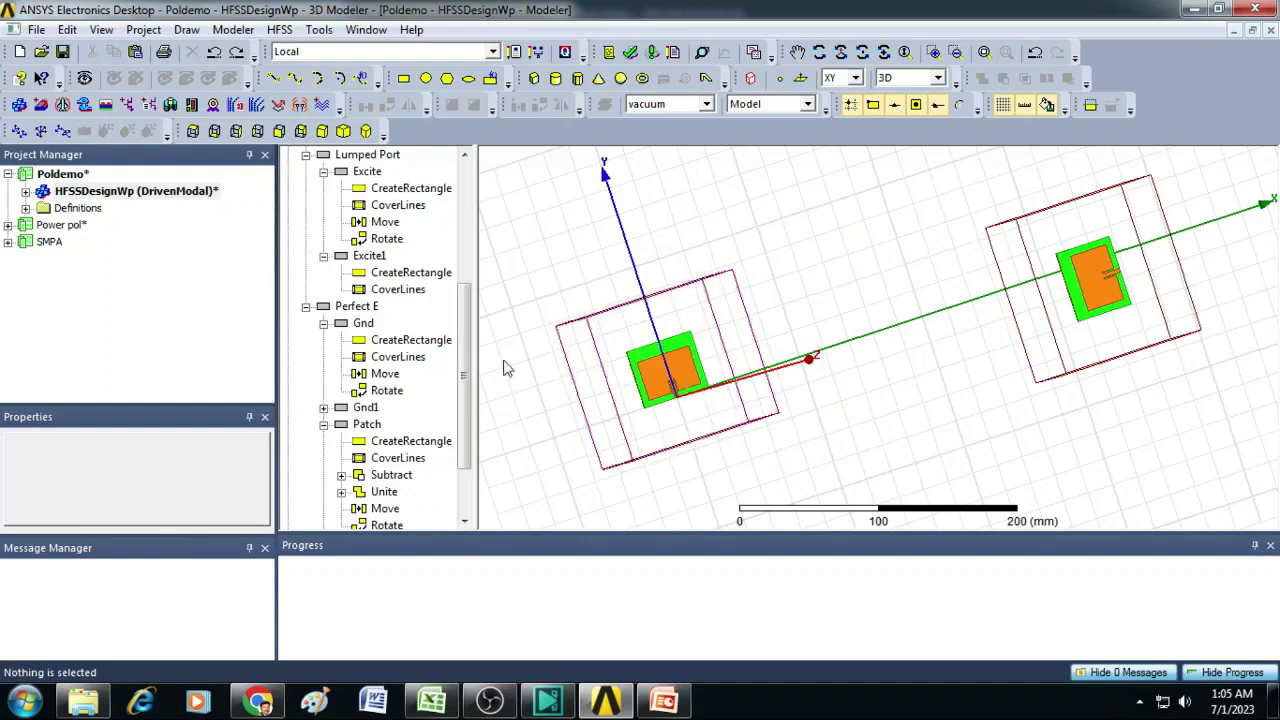
Step: Set the Move vector of Gnd to 0, 0, 1000mm+$h
click(363, 323)
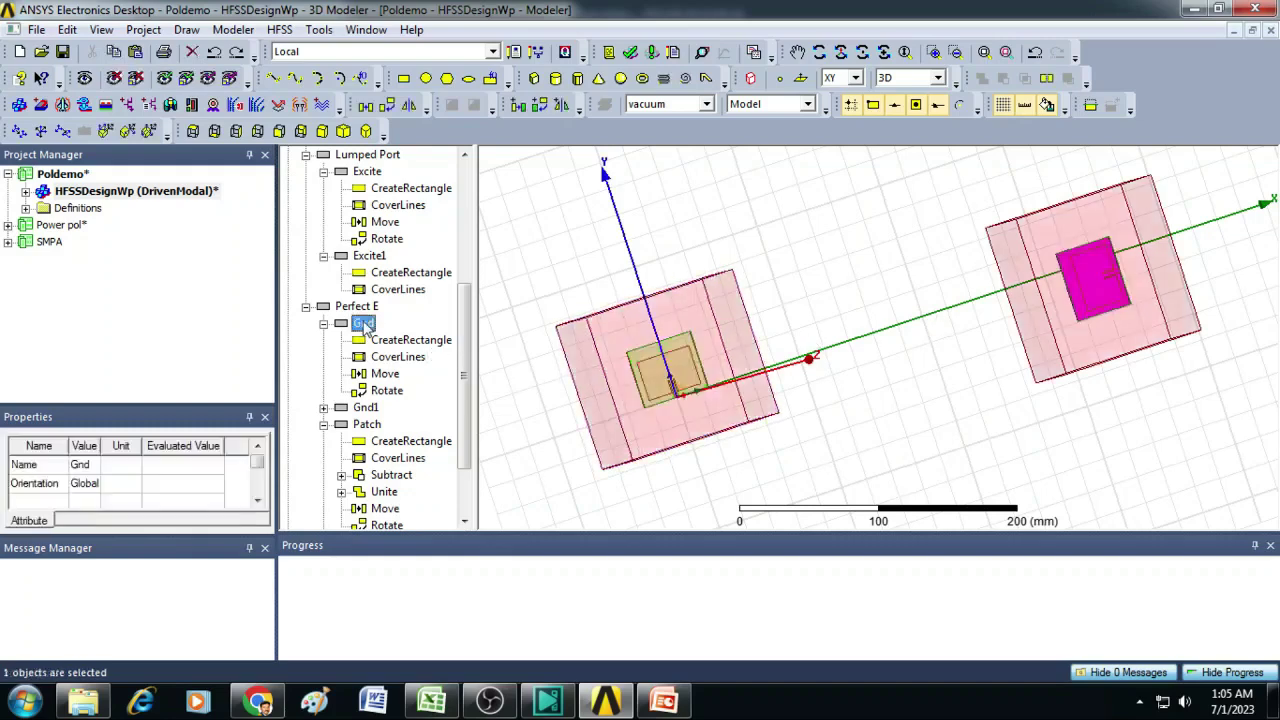
double_click(385, 373)
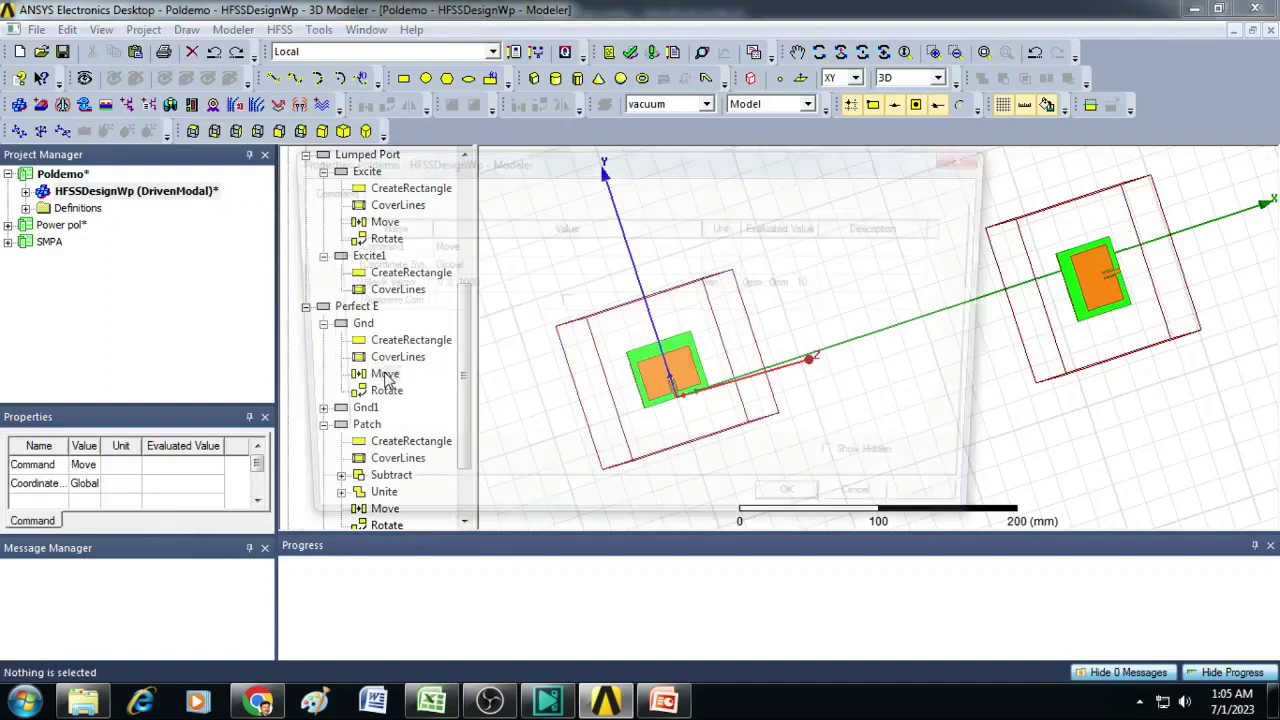
click(496, 283)
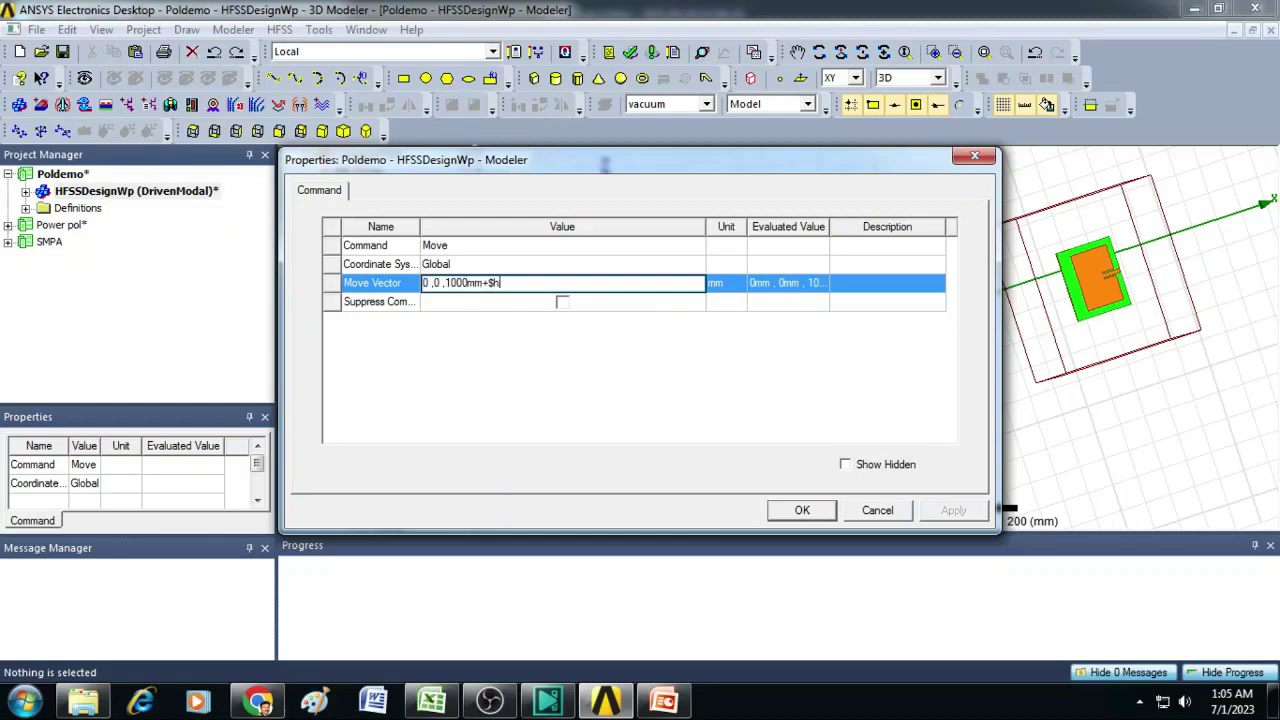
click(789, 510)
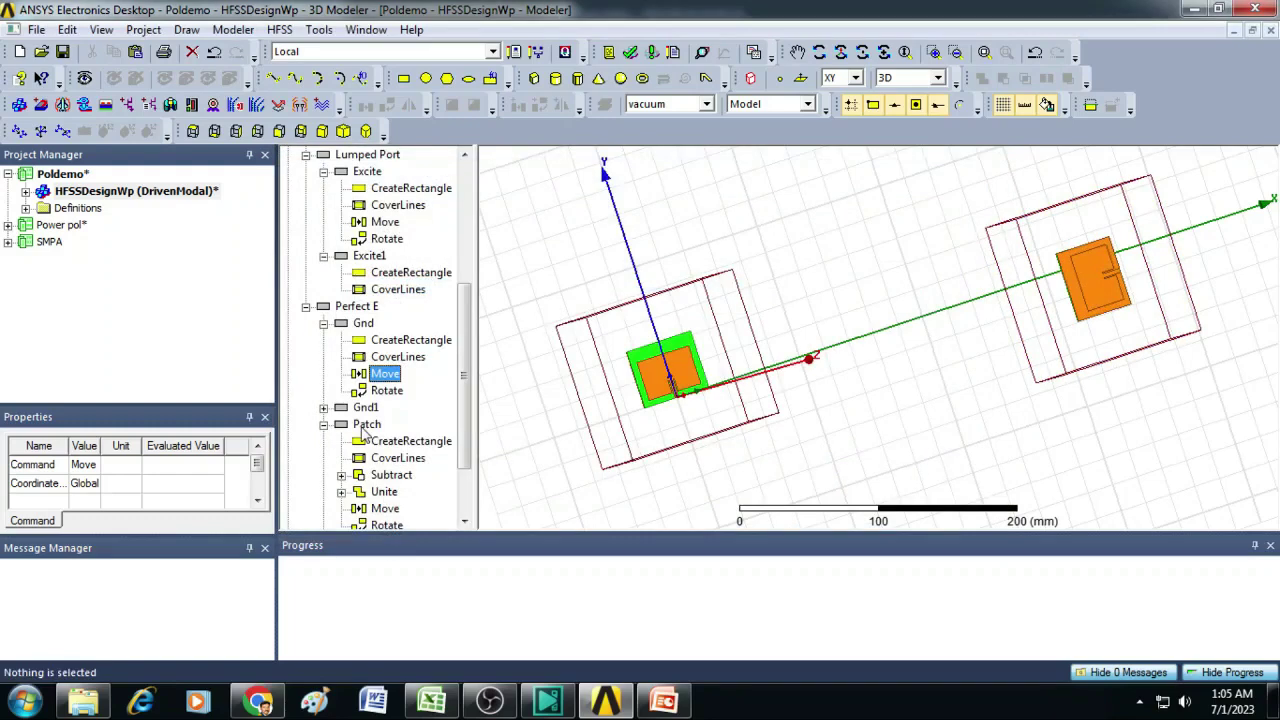
Step: Append mm-$h to Patch's Move vector so it reads 0, 0, 1000mm-$h
click(366, 425)
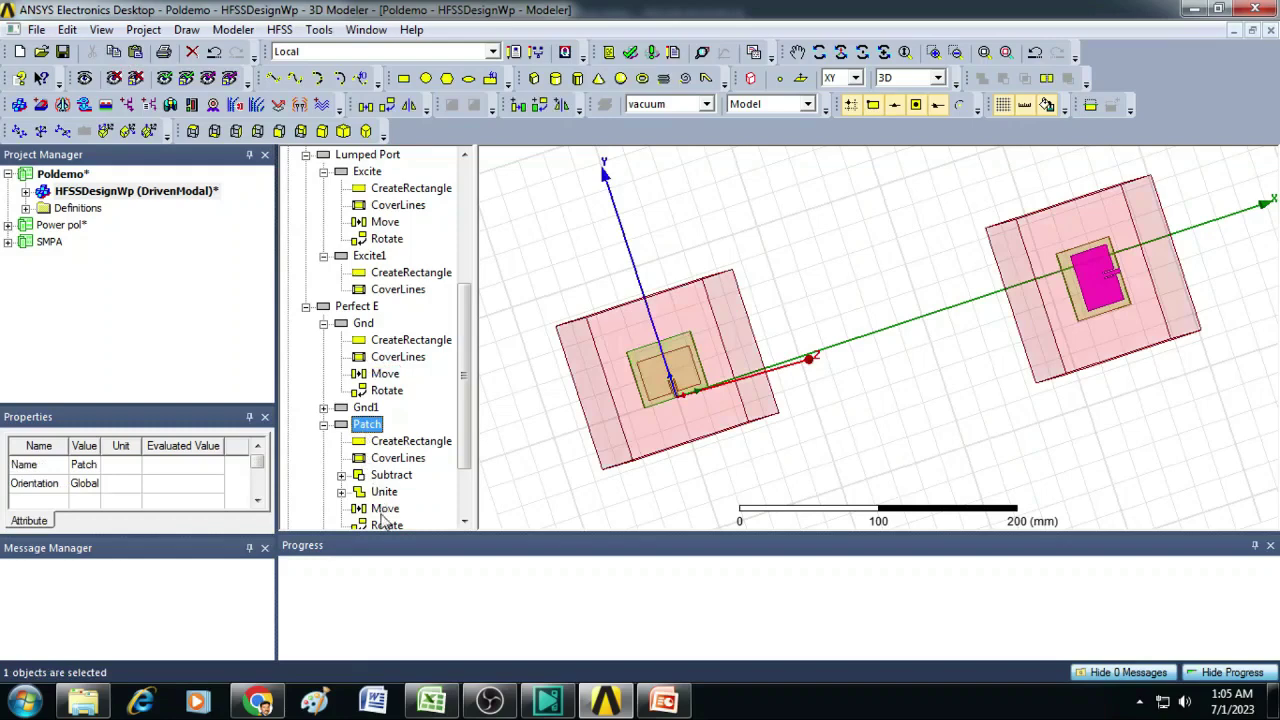
double_click(385, 509)
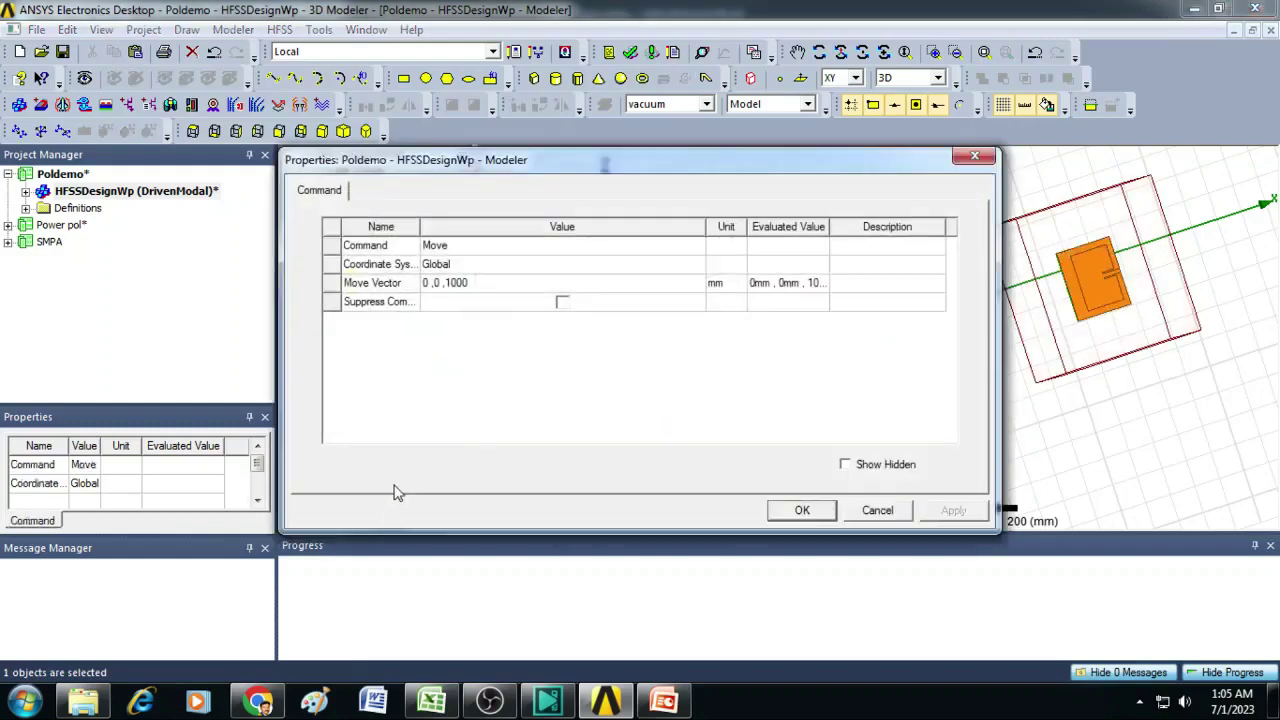
click(492, 283)
click(492, 283)
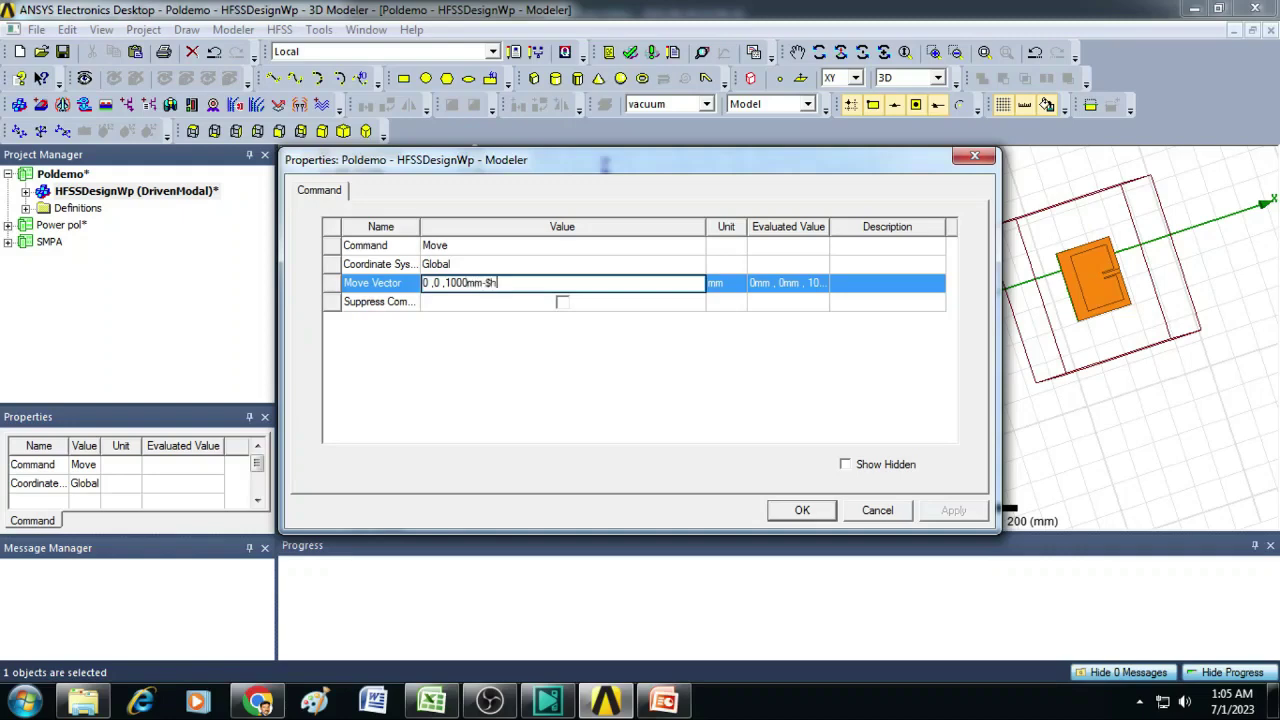
text(mm-$h)
click(802, 510)
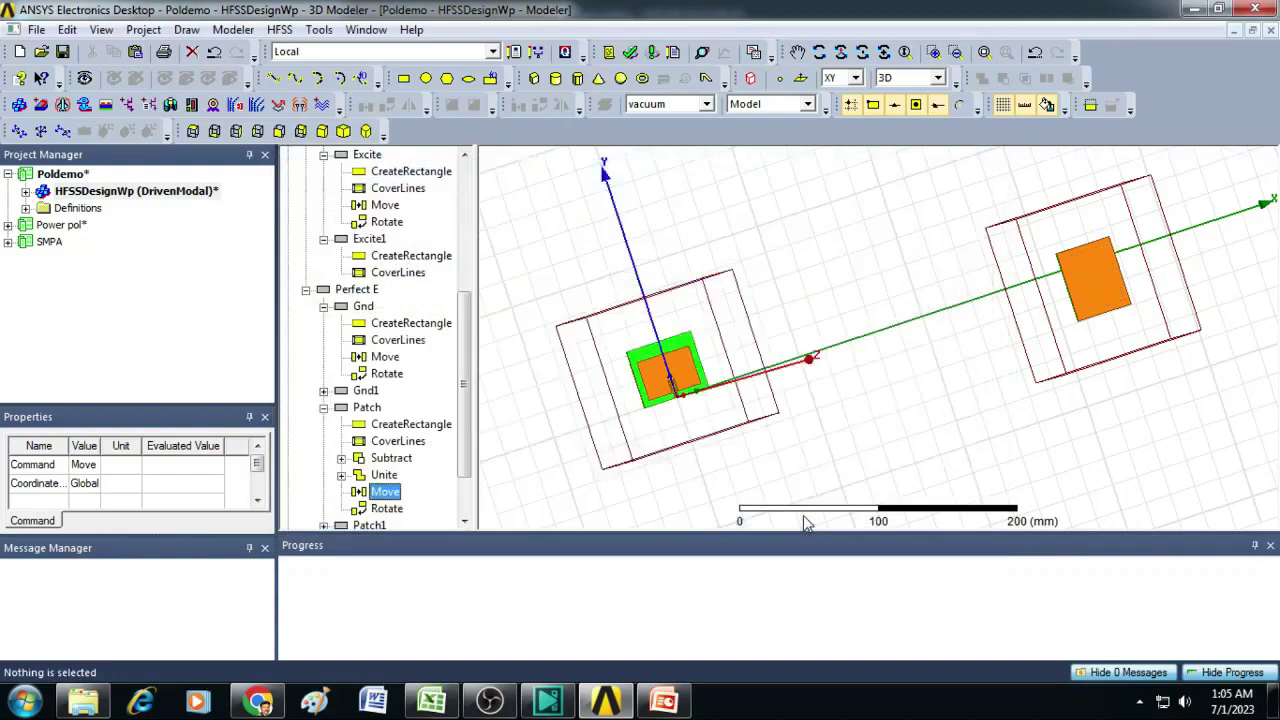
scroll(985, 425, down, 3)
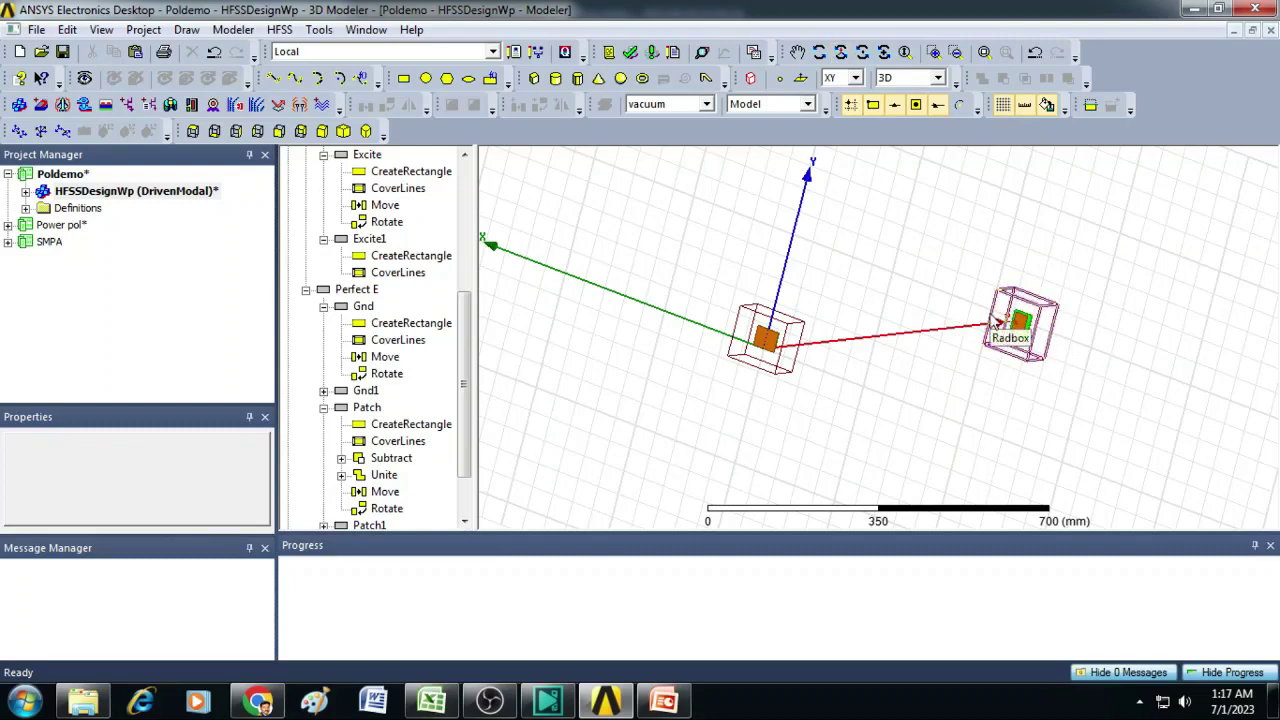
Step: Set up a geometry animation on Patch sweeping the Dtheta variable
click(103, 30)
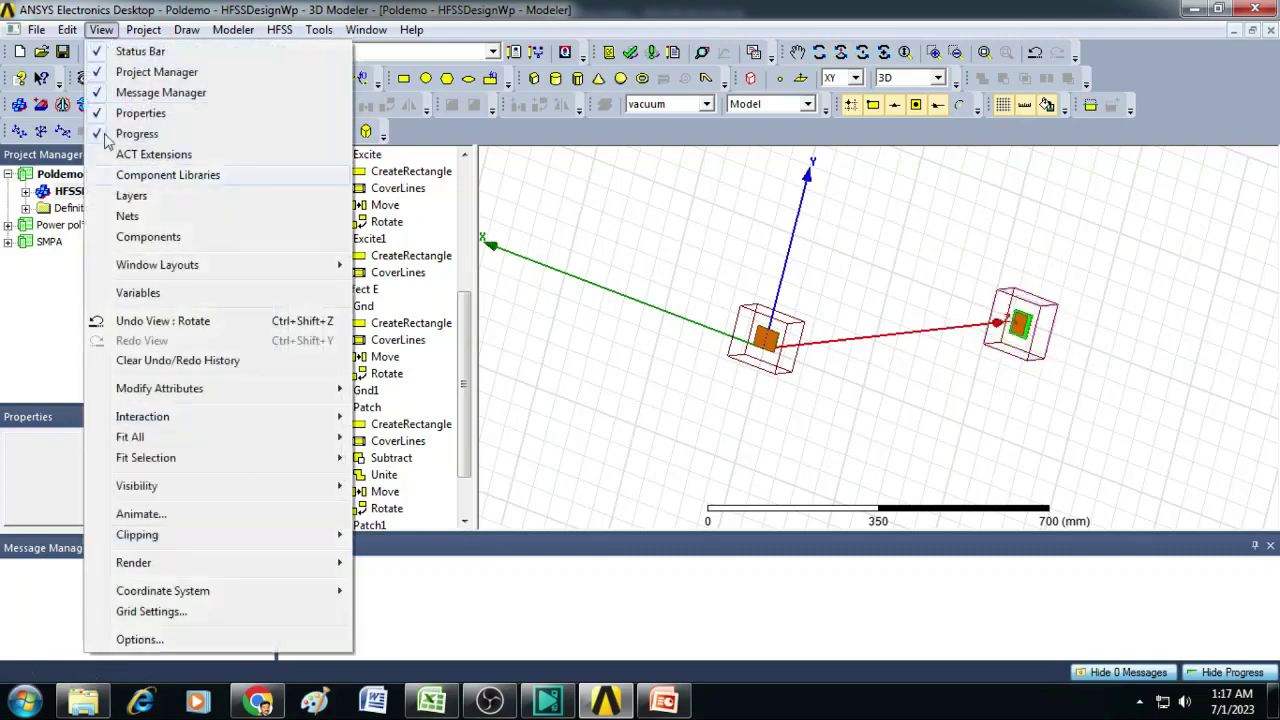
click(140, 514)
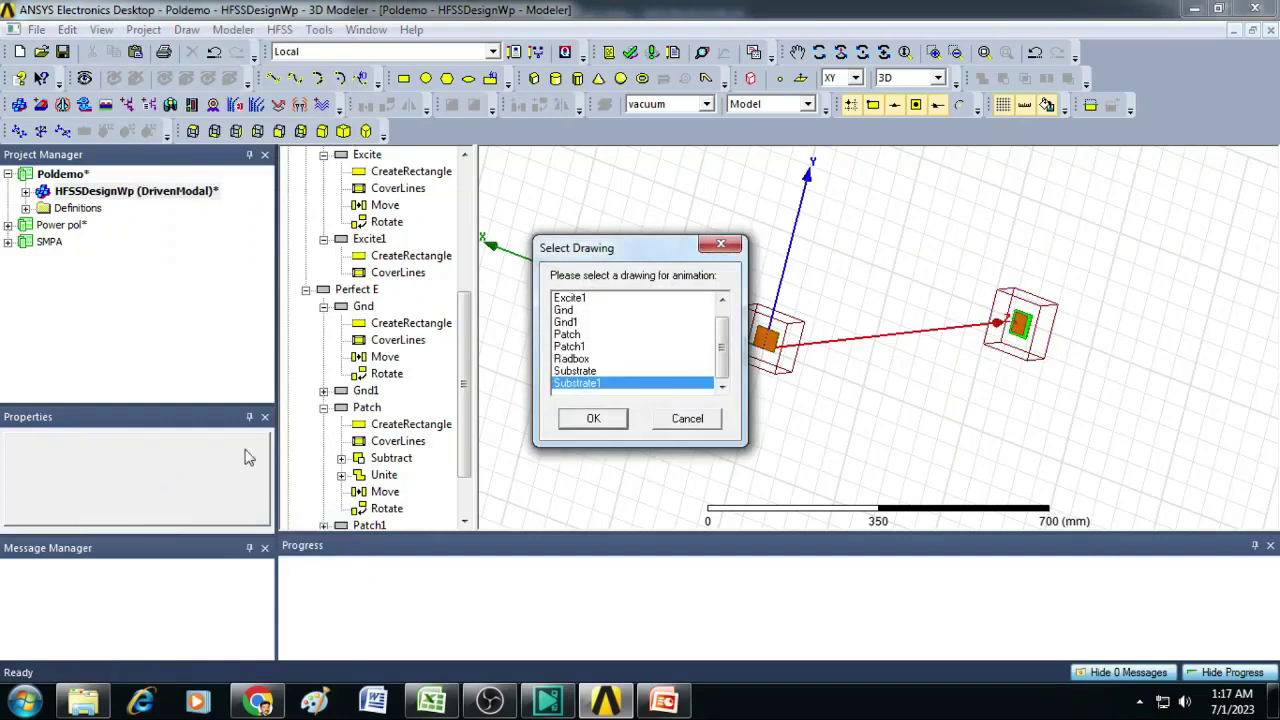
click(574, 335)
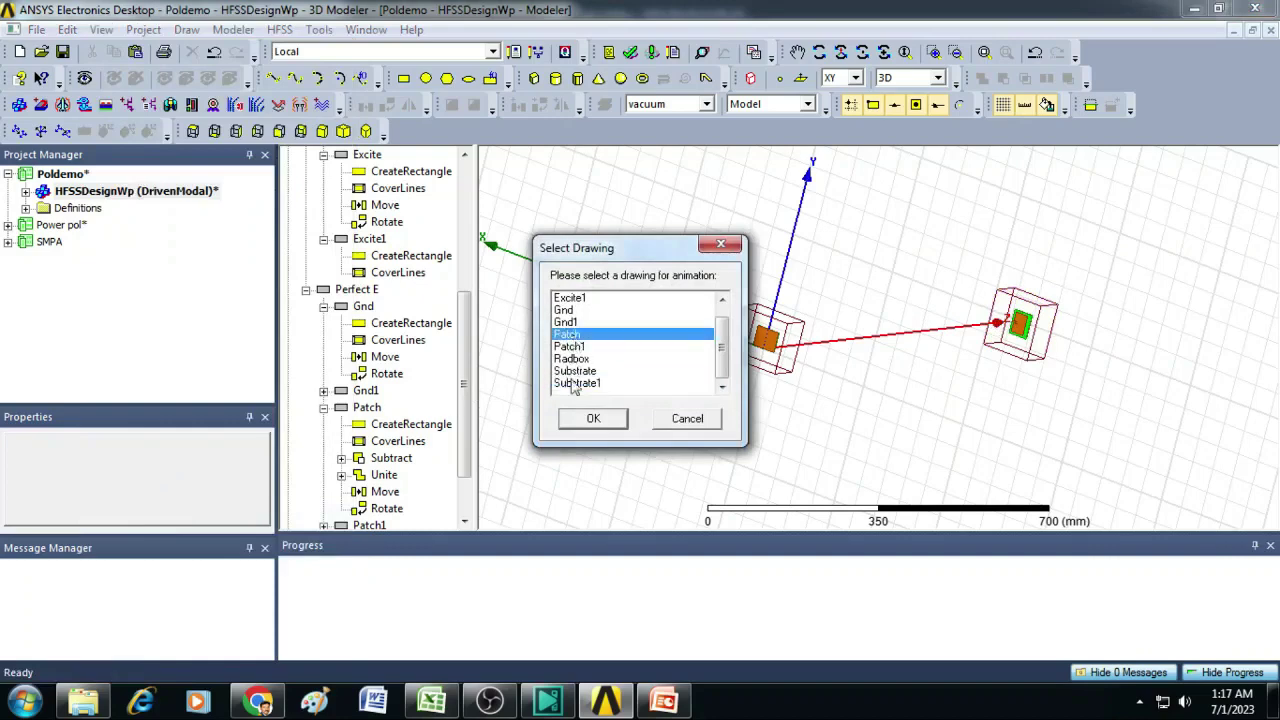
click(594, 419)
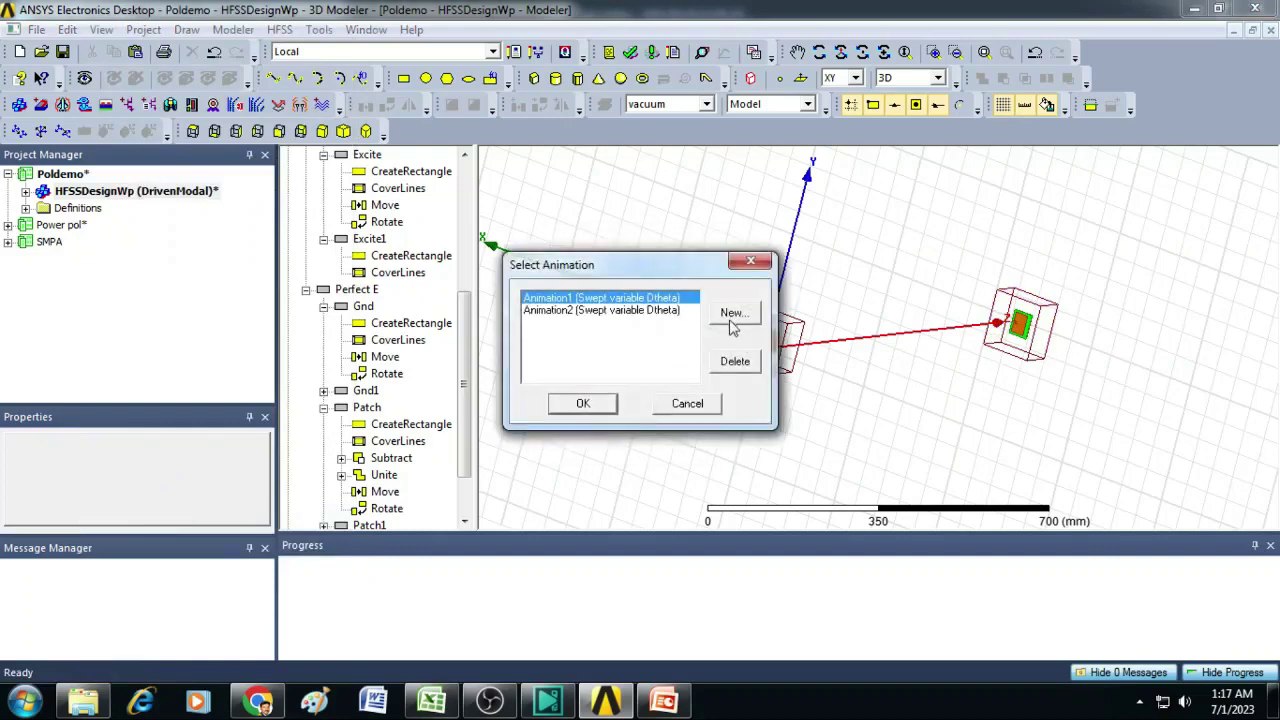
click(732, 314)
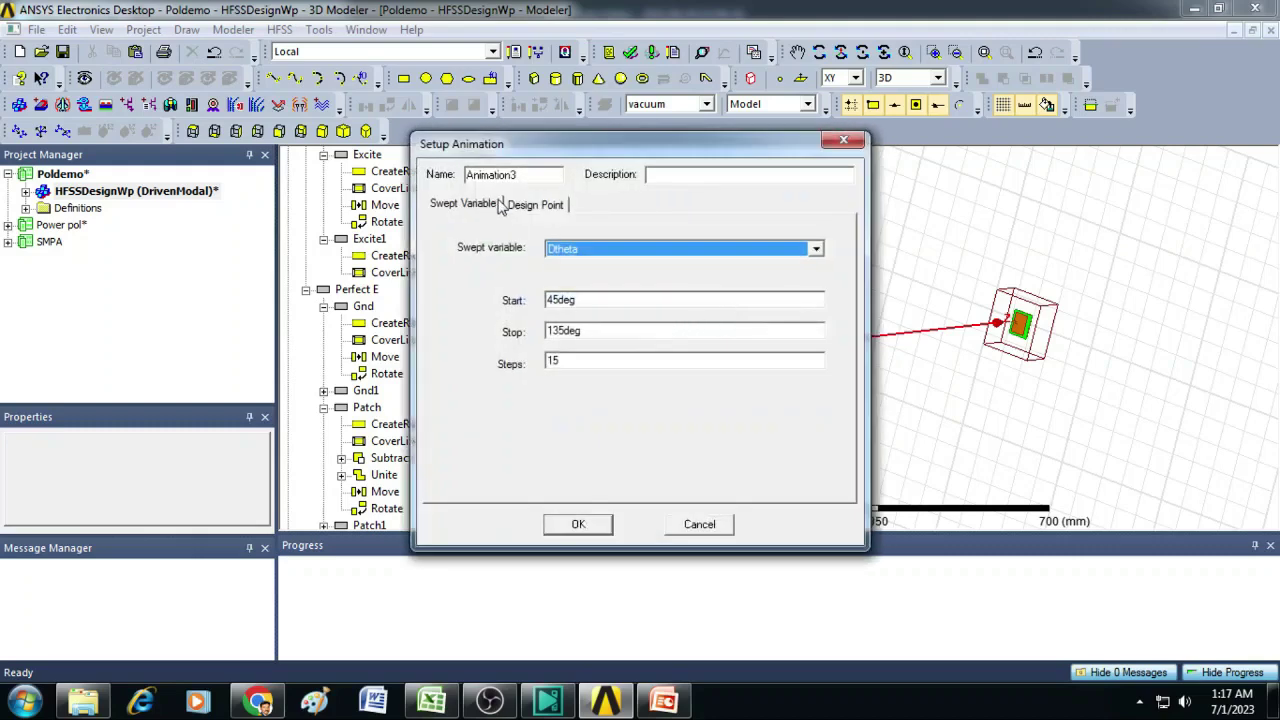
Step: Set the Dtheta sweep from -90 to 90 in 15 steps and play the animation
click(596, 300)
drag(596, 300, 511, 302)
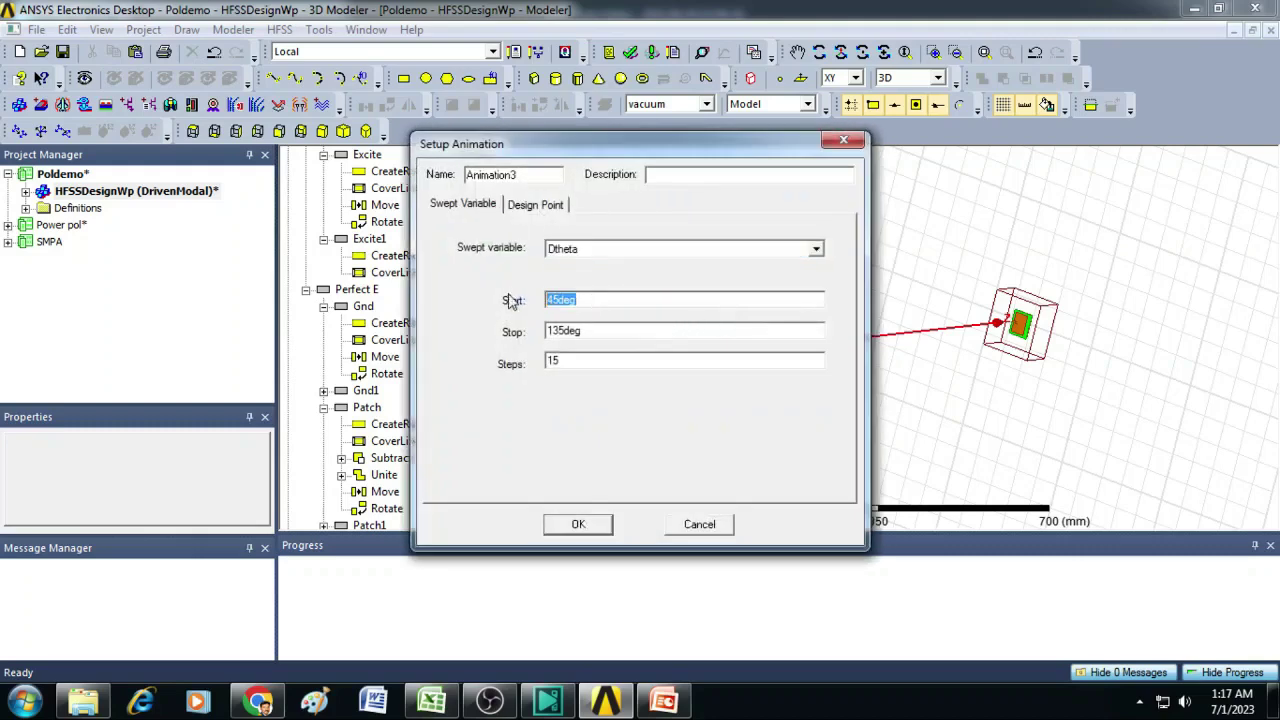
text(-90)
drag(592, 332, 520, 340)
text(90)
click(578, 527)
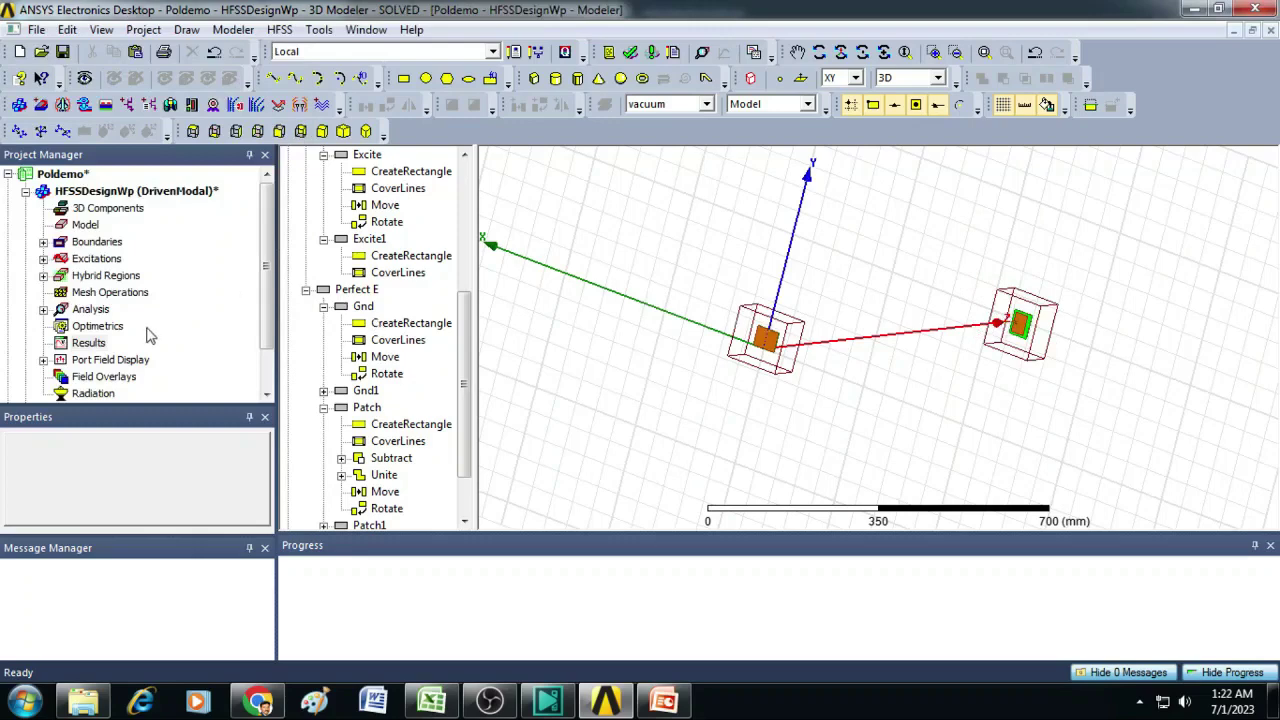
Step: Create a new parametric setup with Dtheta as the swept variable
click(117, 333)
right_click(119, 334)
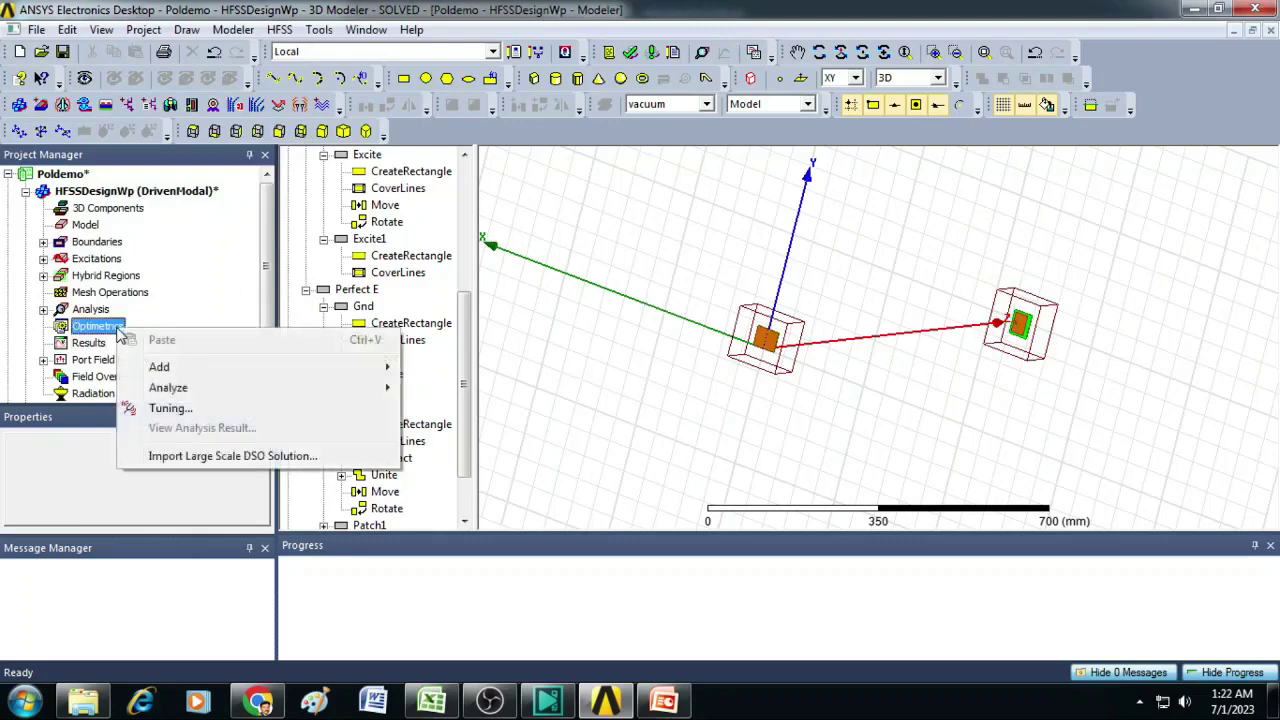
mouse_move(160, 370)
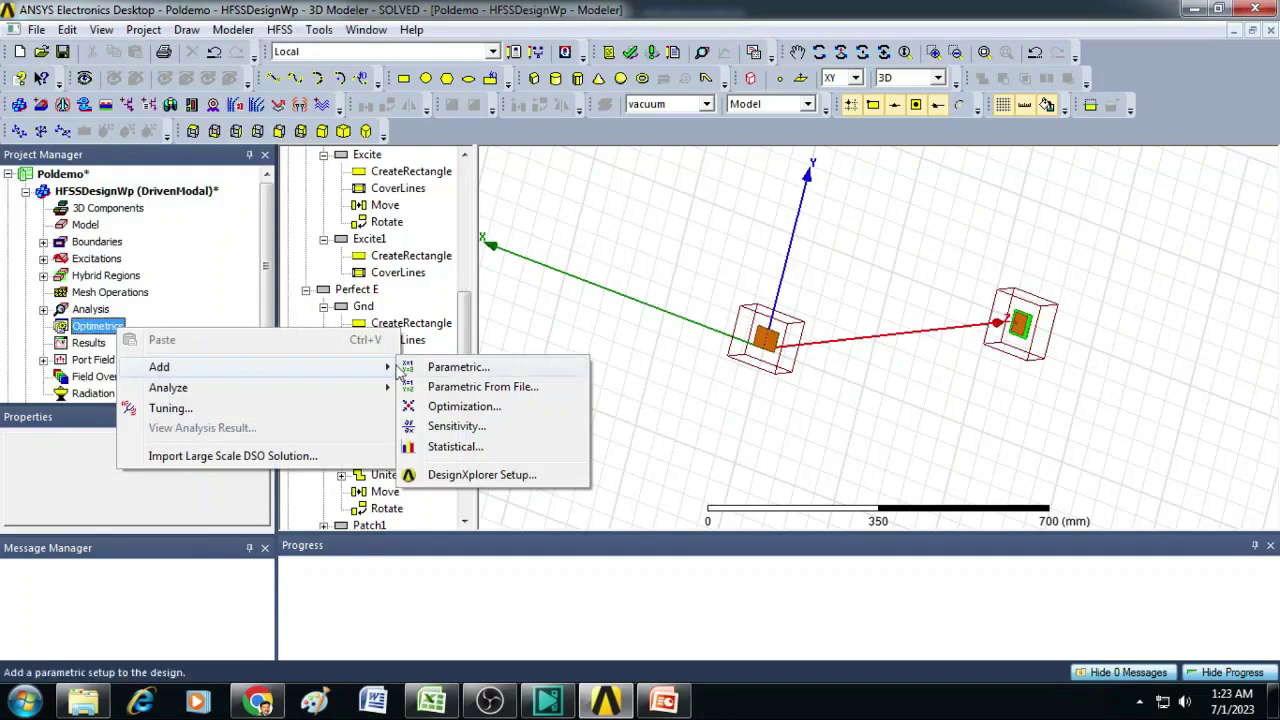
click(443, 368)
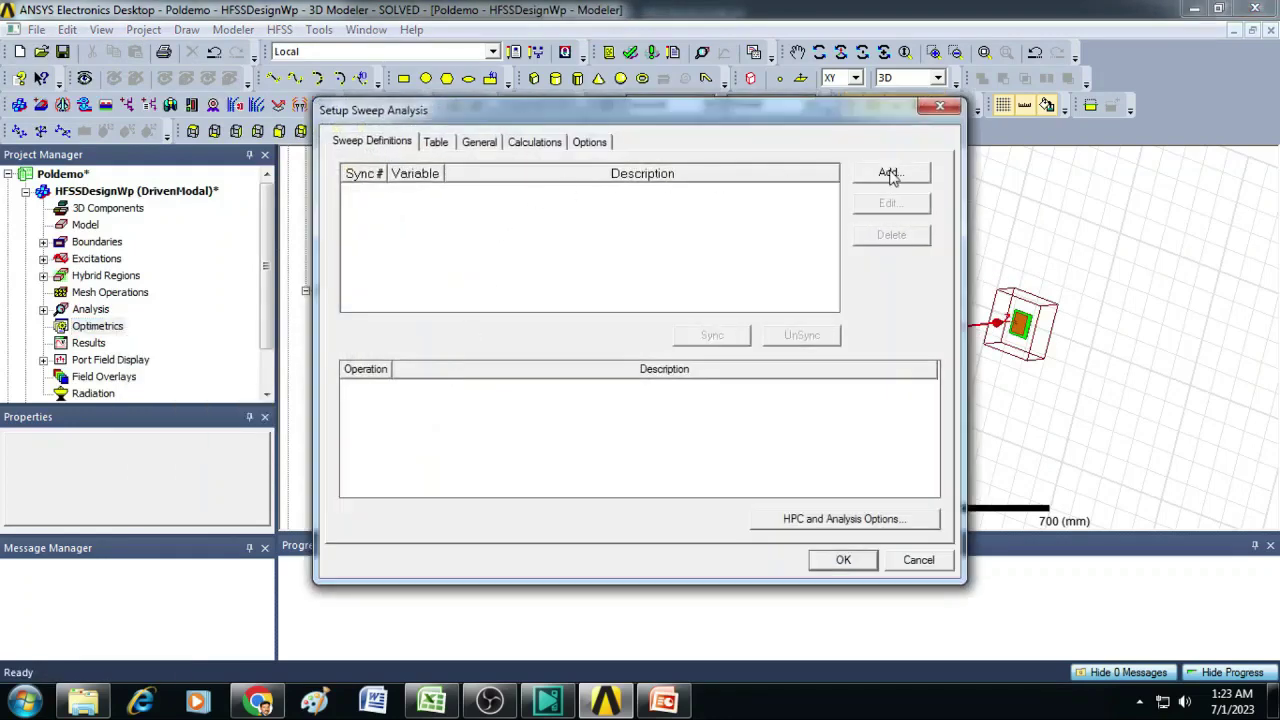
click(889, 172)
click(567, 246)
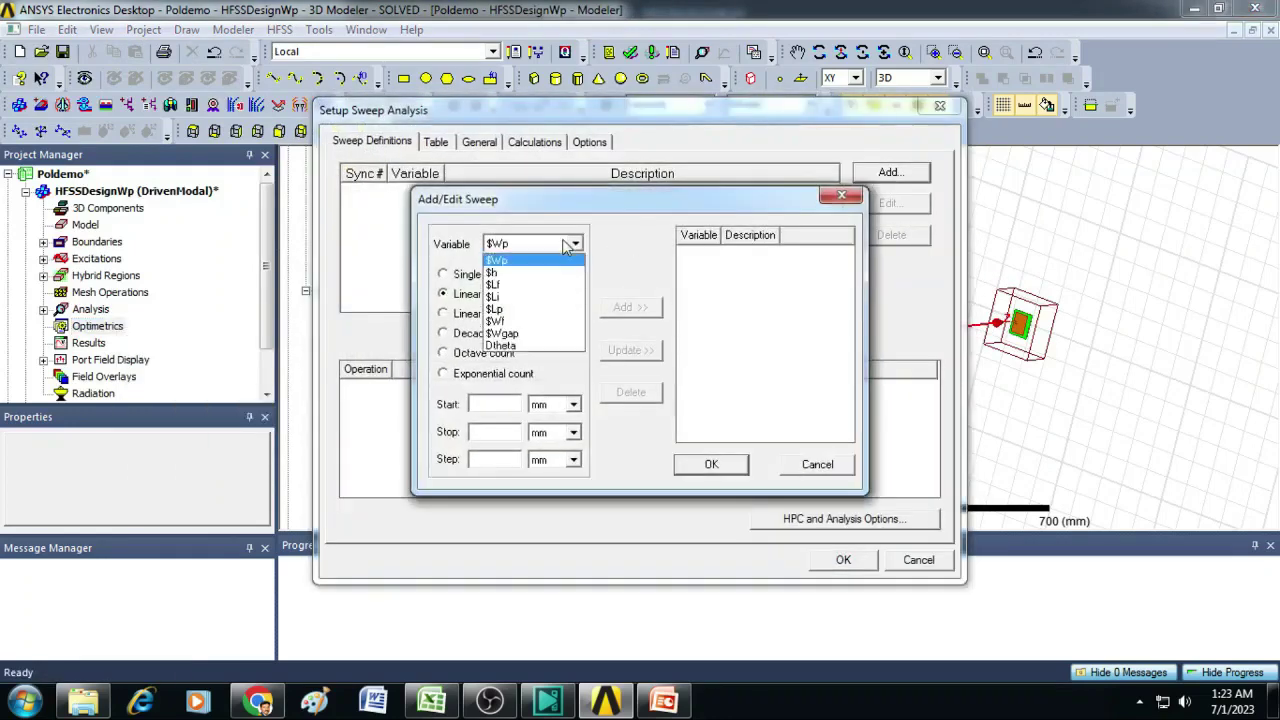
click(518, 345)
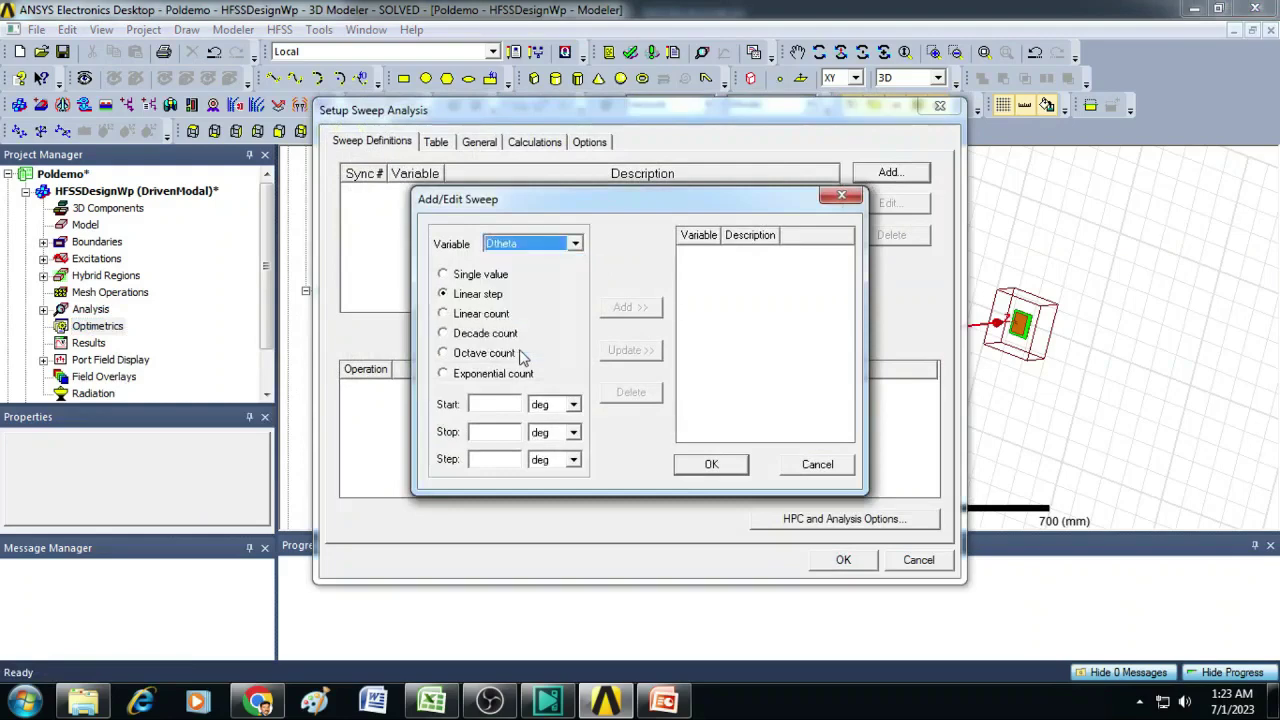
Step: Sweep Dtheta linearly from 0 to 90 deg in 15 deg steps and accept the setup
click(499, 406)
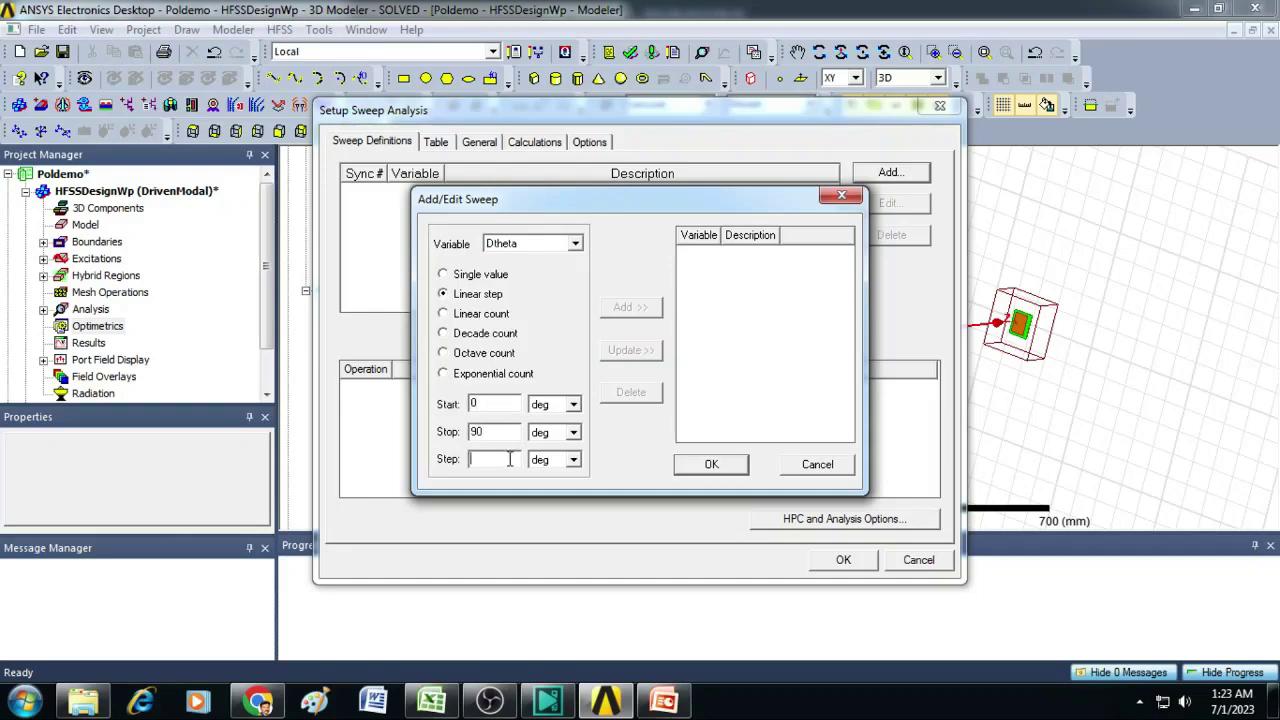
text(15)
click(643, 308)
click(711, 465)
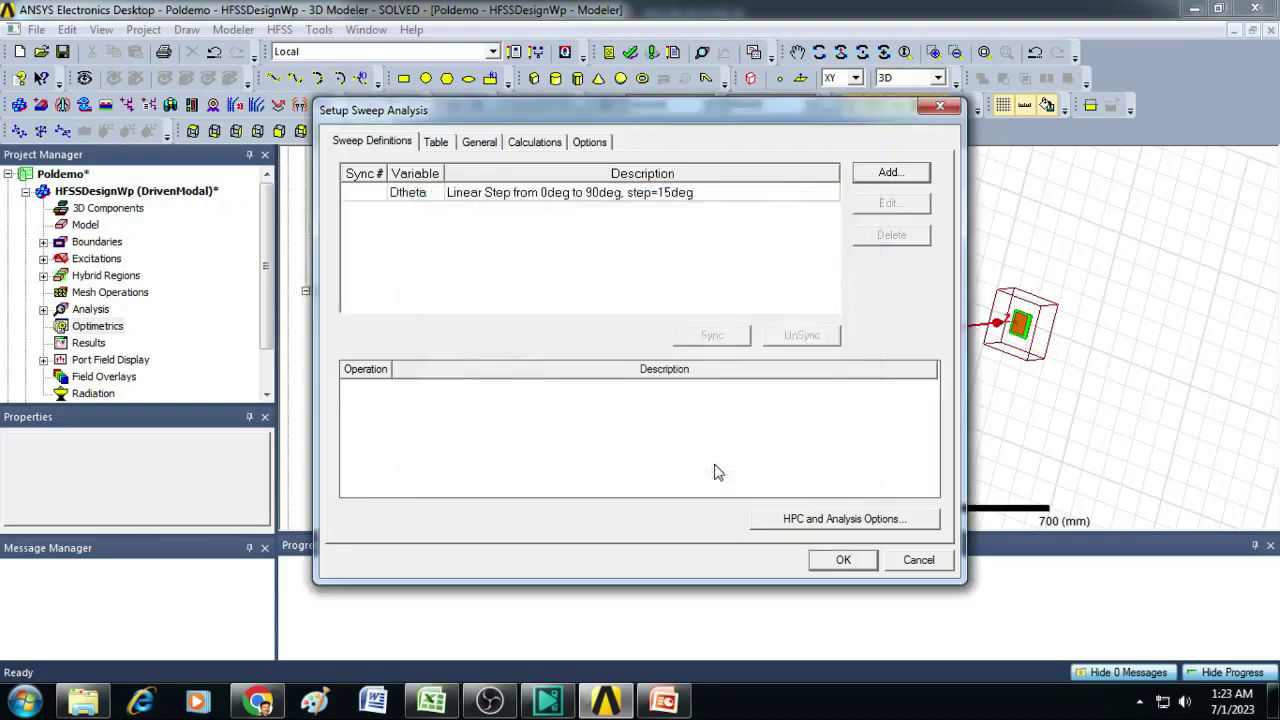
click(436, 143)
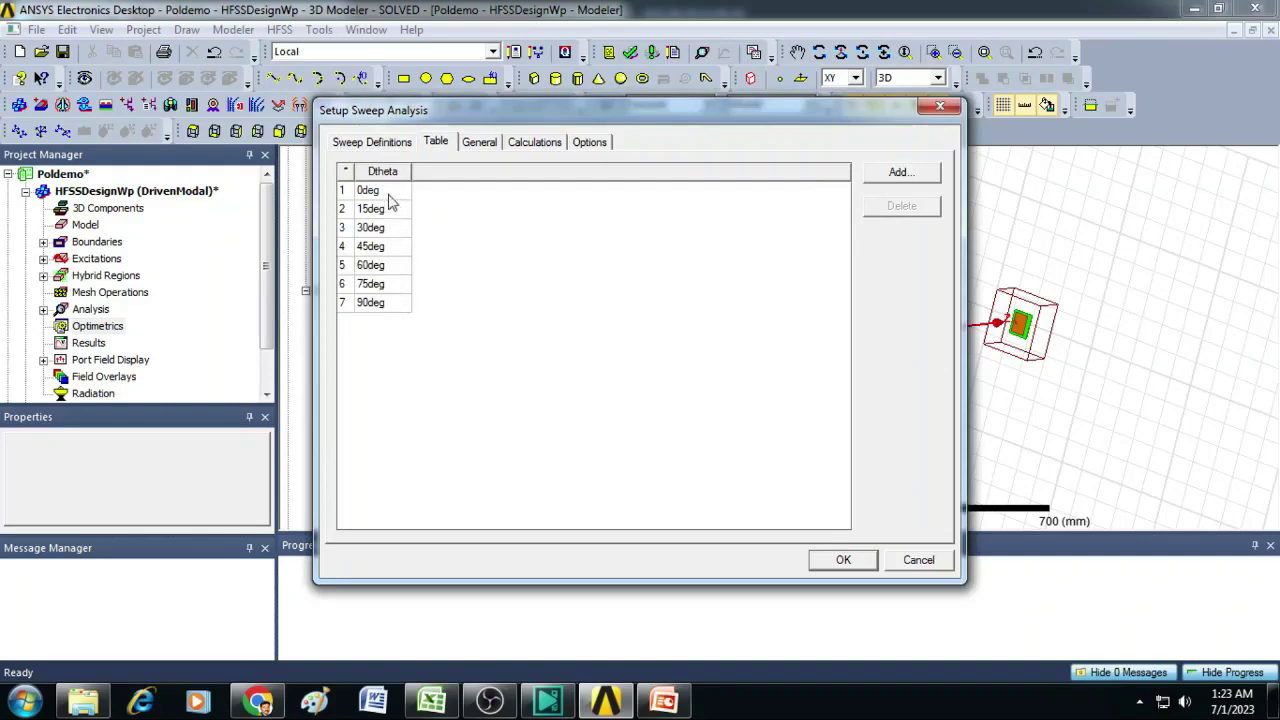
click(843, 561)
Step: Validate the design, close the validation results, and run Analyze All
click(630, 53)
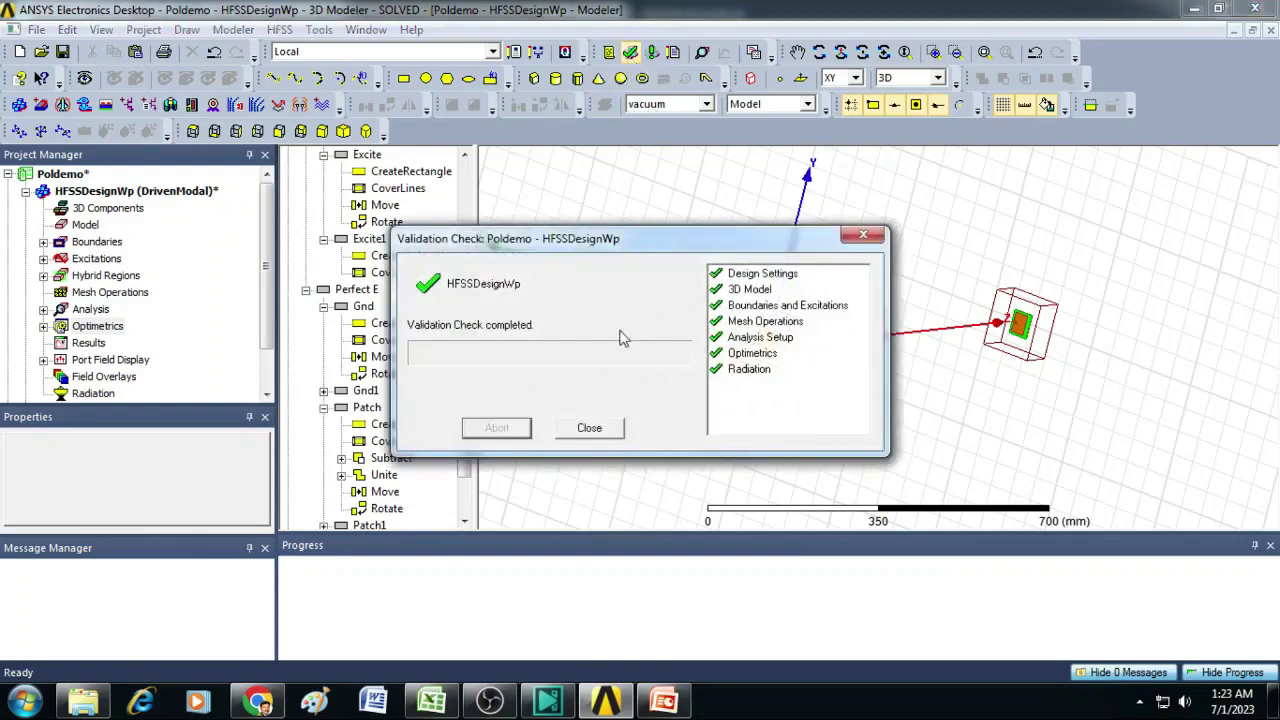
click(591, 428)
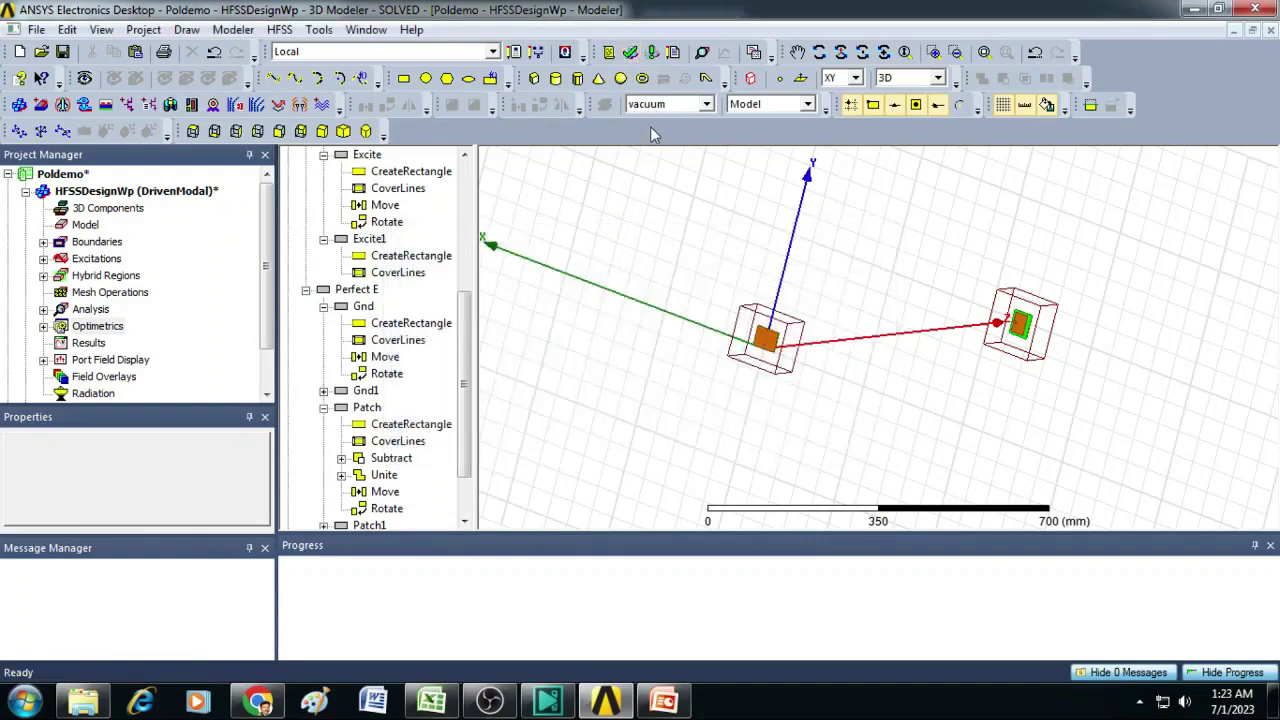
click(652, 53)
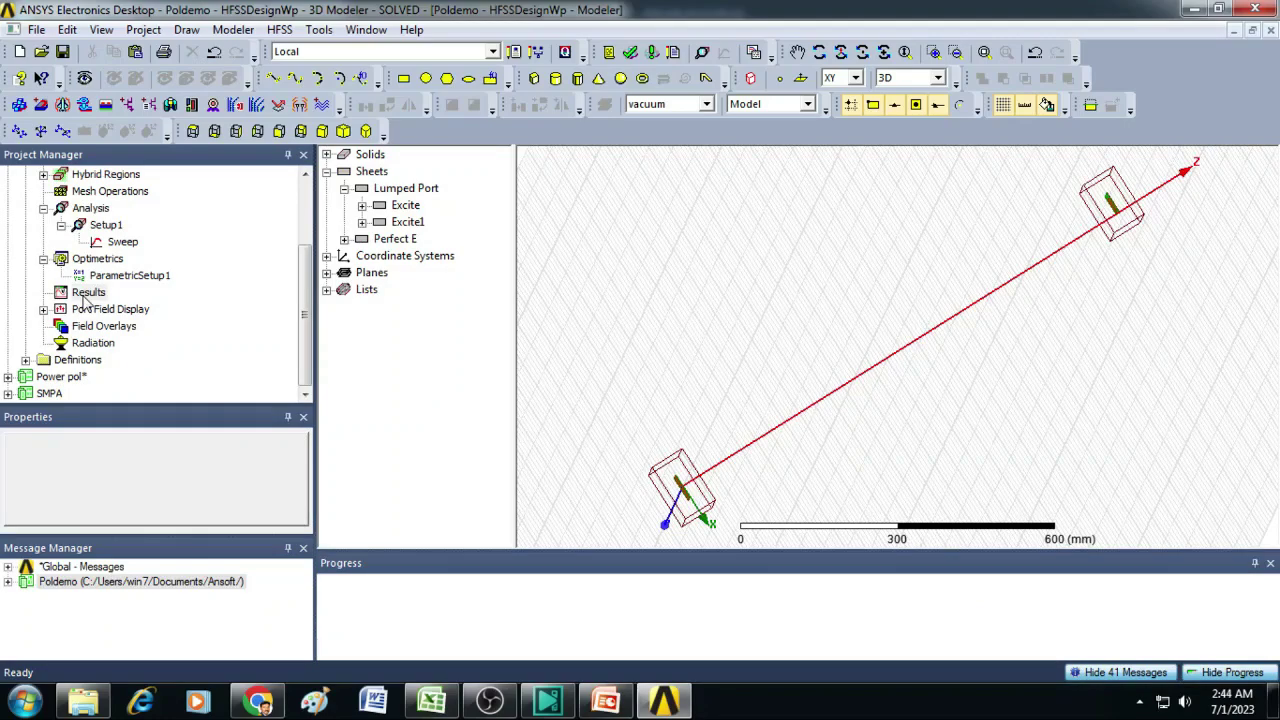
Step: Start a new modal-solution rectangular plot with Dtheta as the primary sweep
right_click(83, 296)
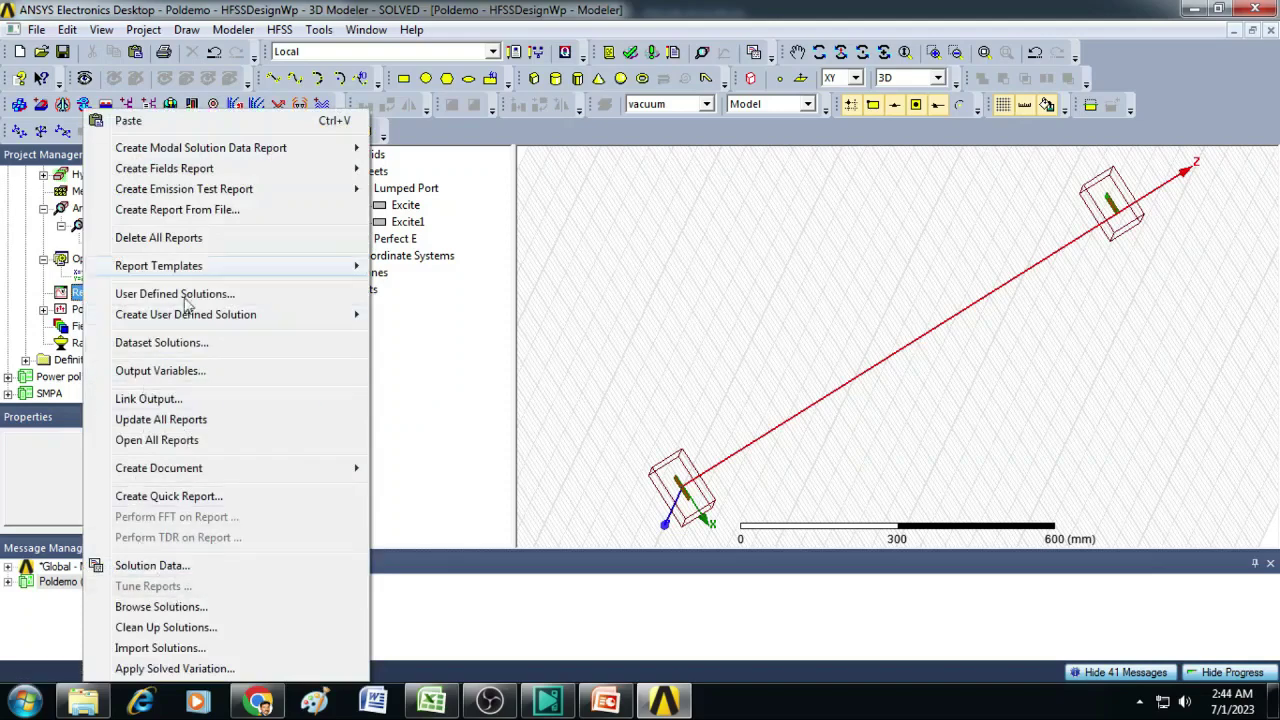
mouse_move(249, 148)
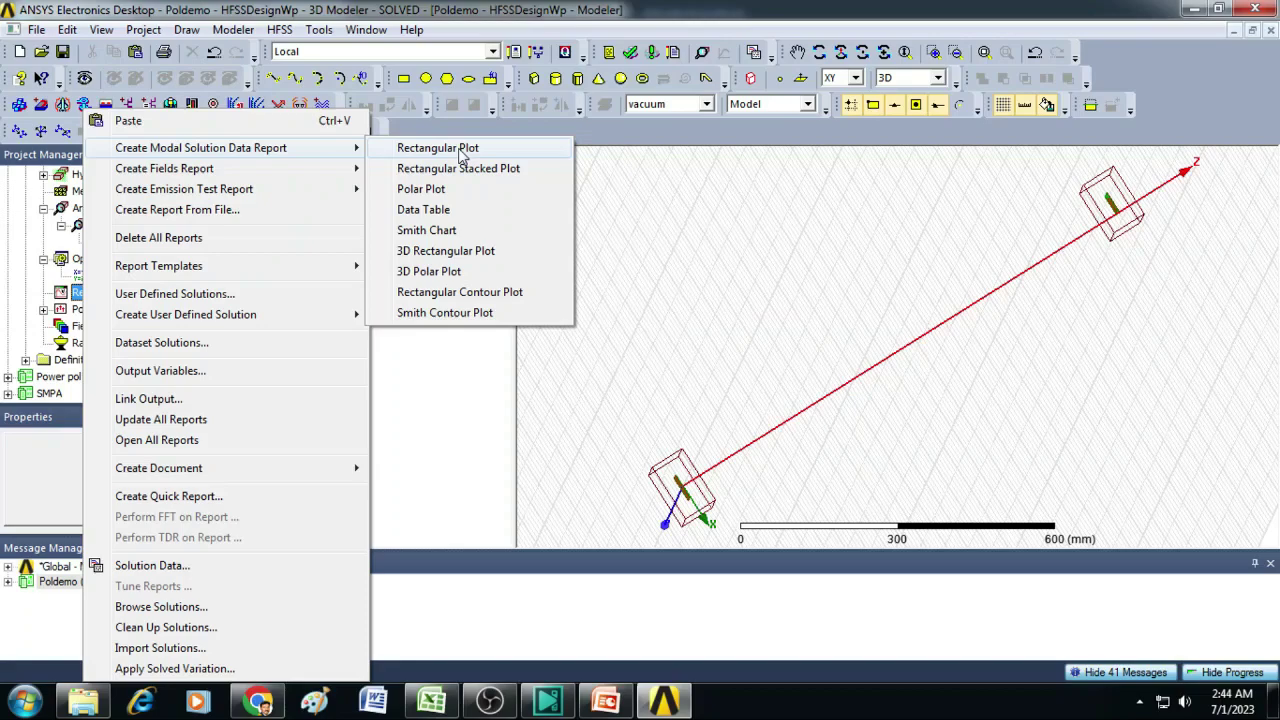
click(438, 148)
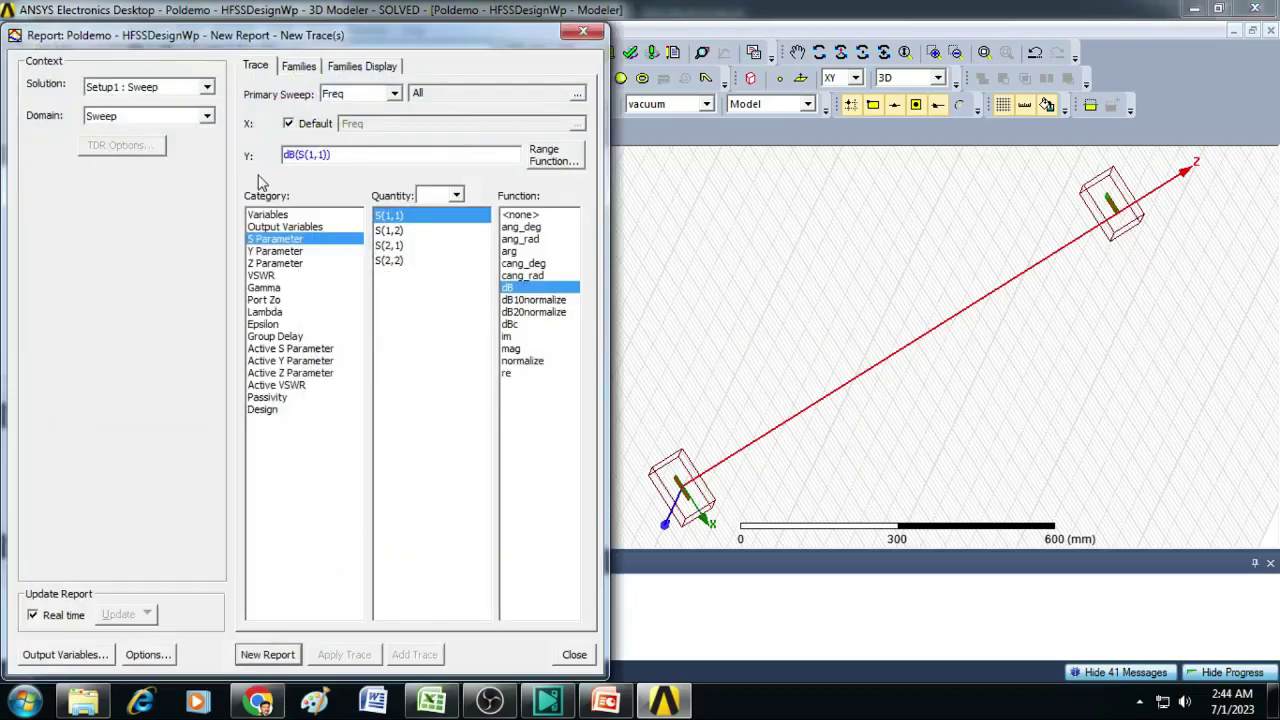
click(367, 95)
click(351, 126)
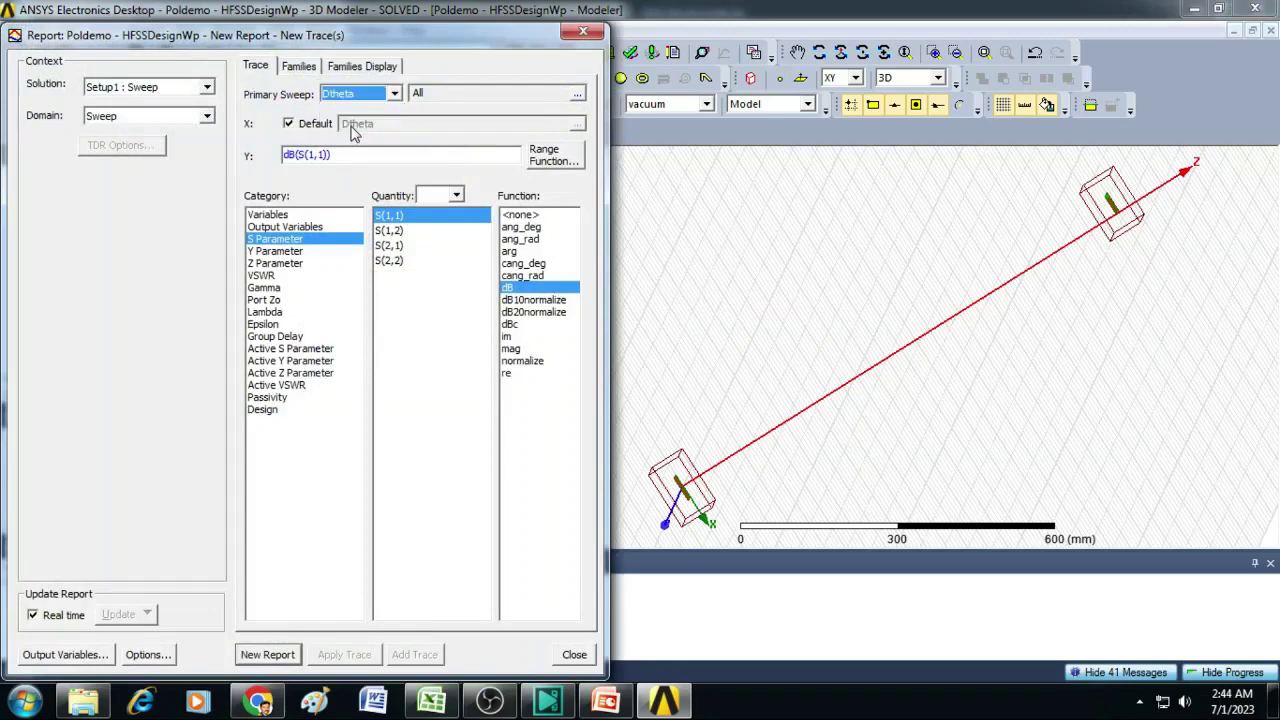
Step: Restrict the plot's frequency family to the single value 2.4022472 GHz
click(306, 66)
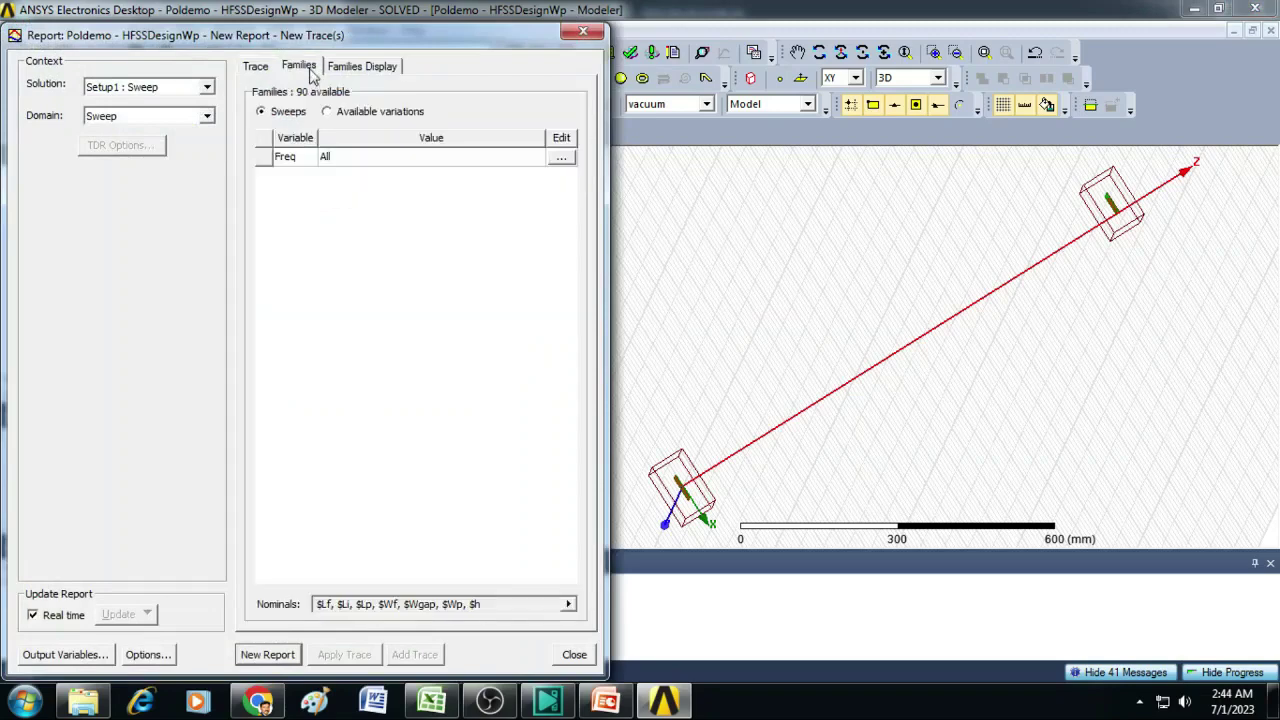
click(561, 158)
click(627, 423)
scroll(630, 432, down, 8)
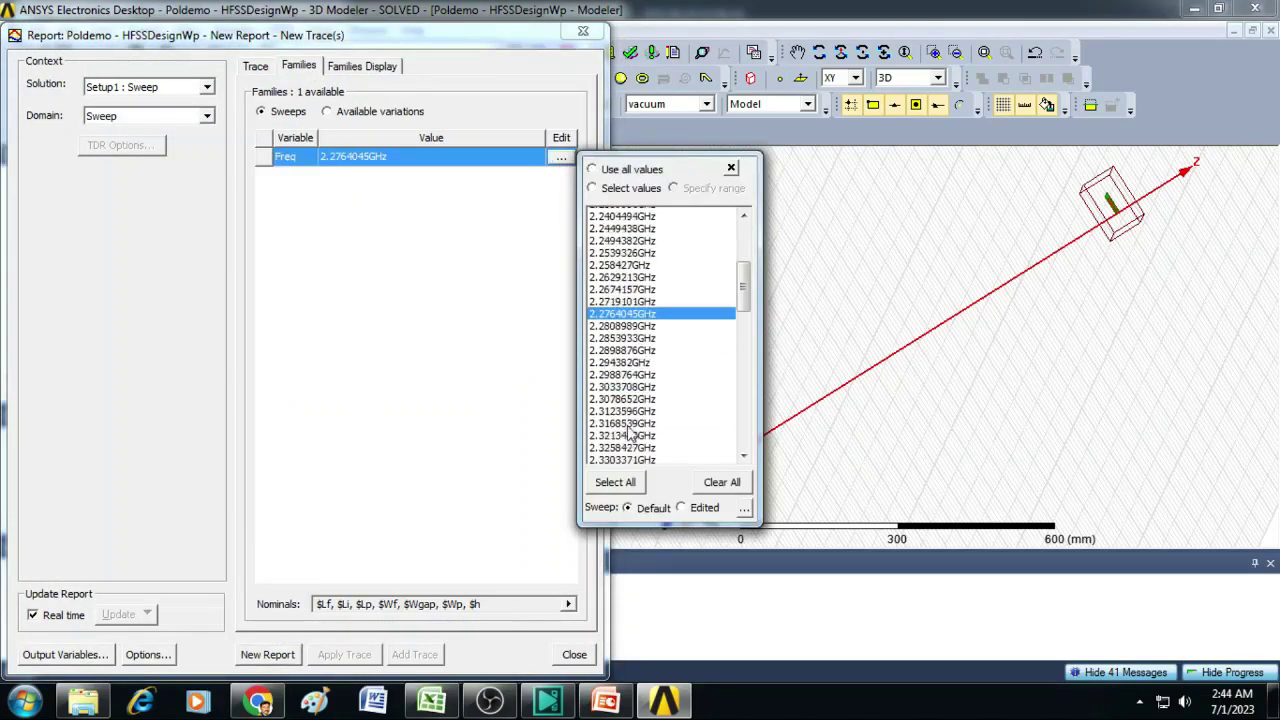
scroll(608, 400, down, 4)
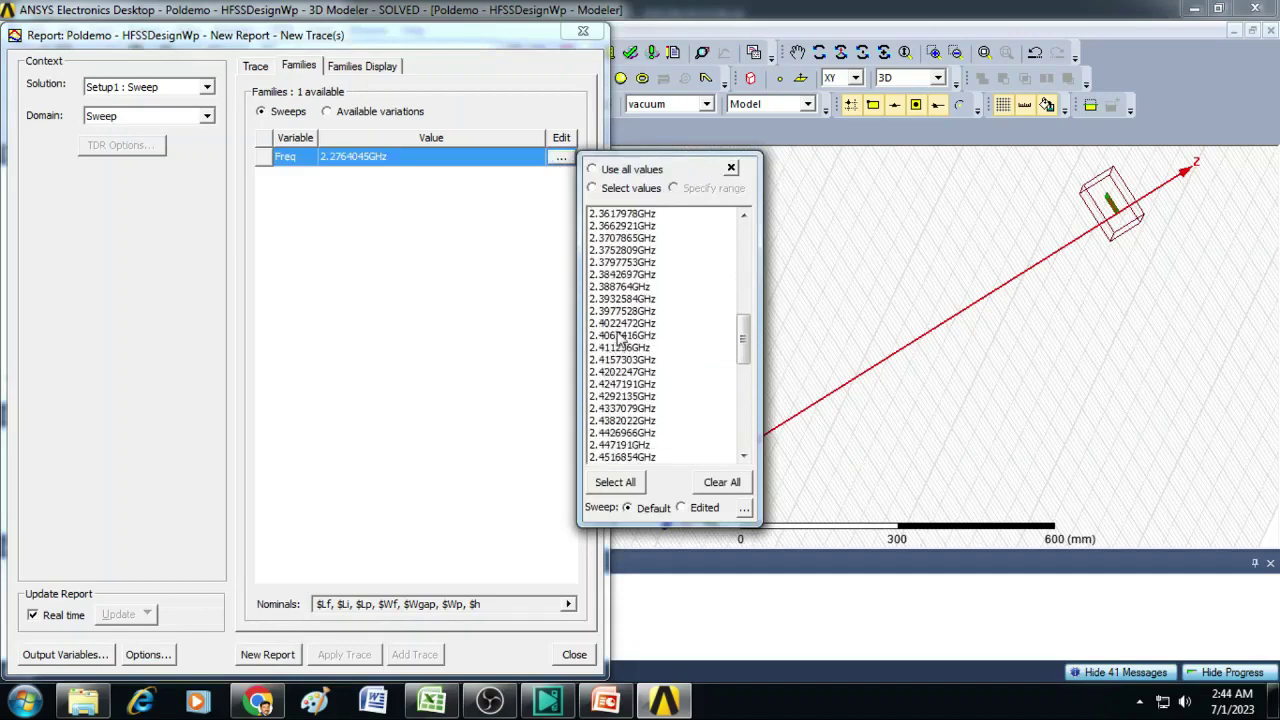
click(618, 324)
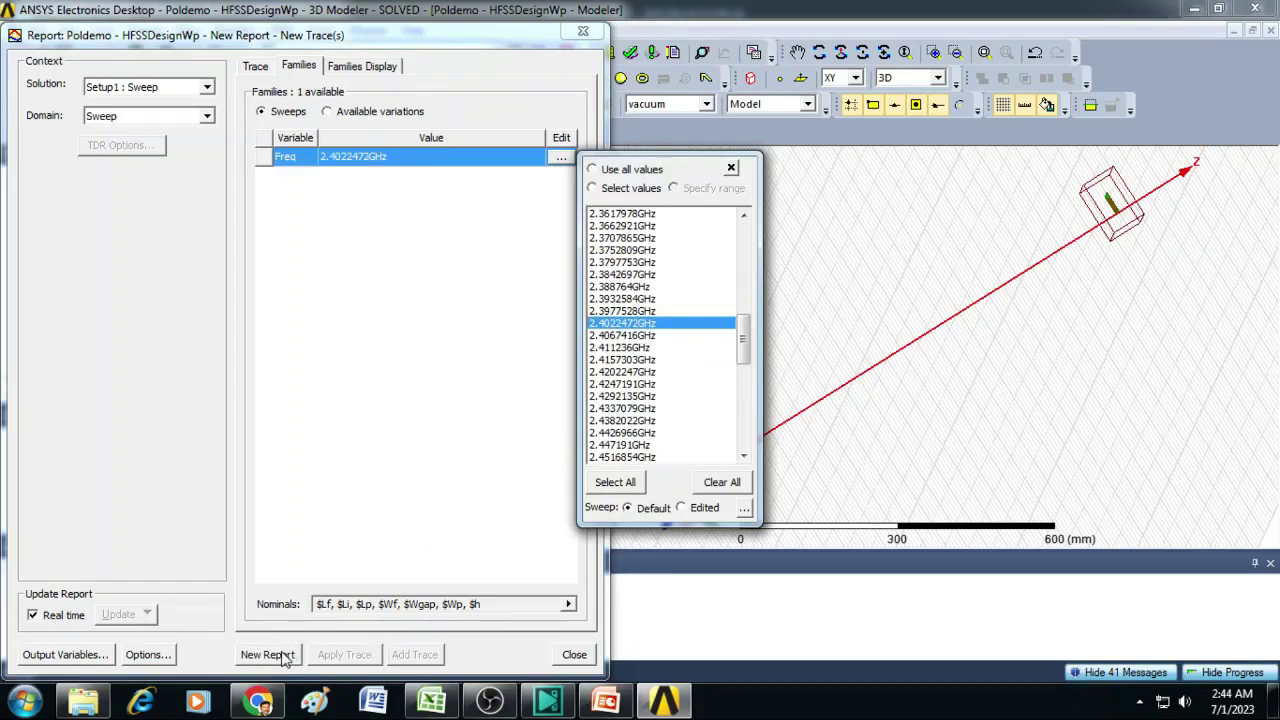
Step: Set the trace quantity to dB(S(2,1)) and create the report
click(260, 67)
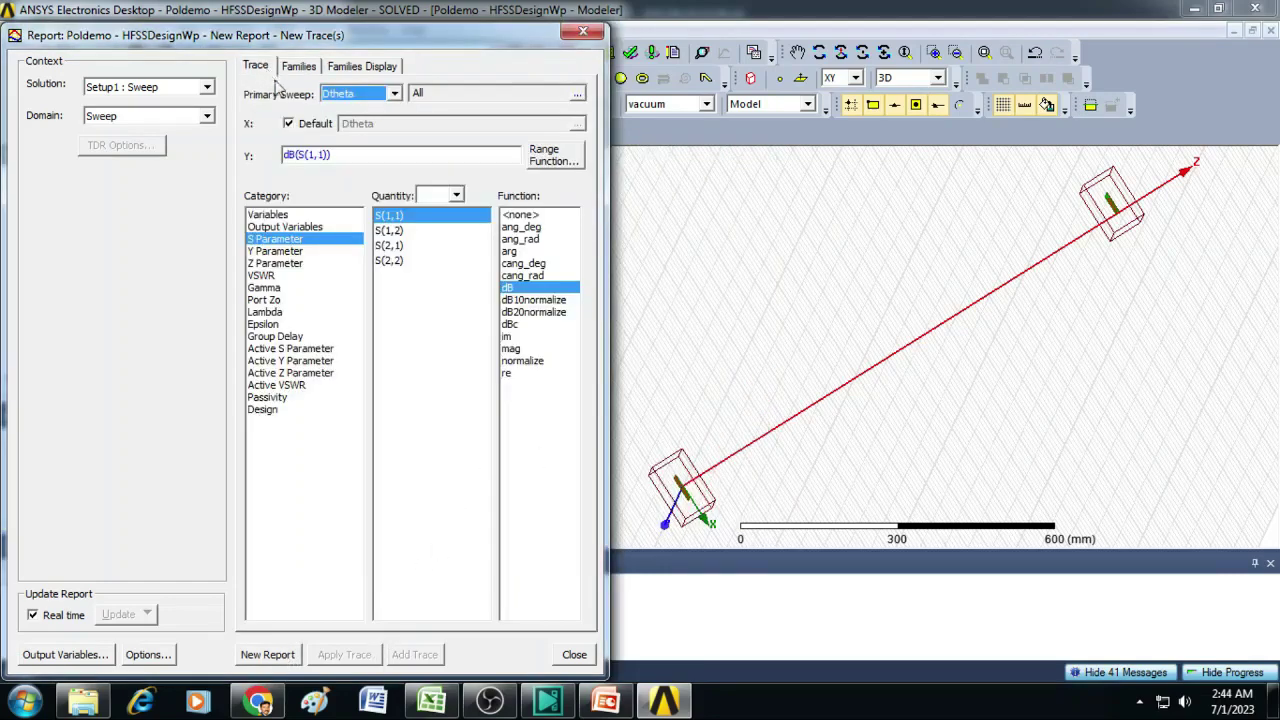
click(395, 247)
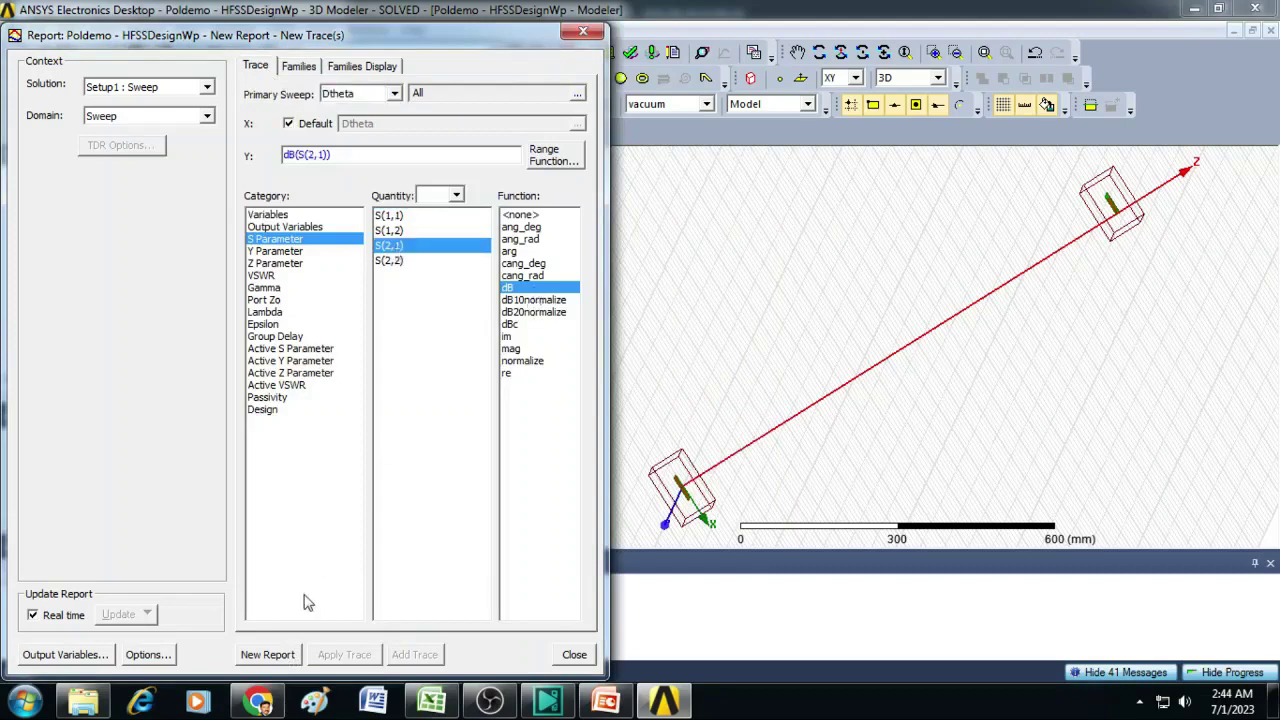
click(268, 655)
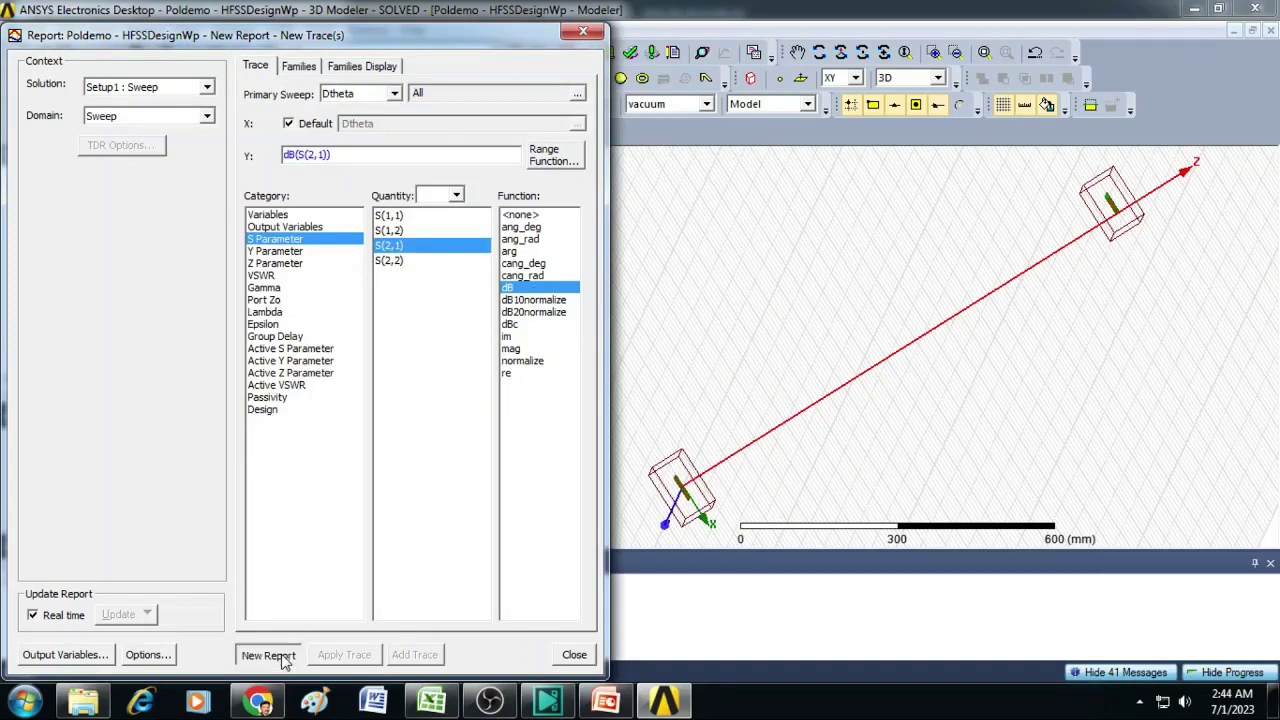
Step: Close the Report dialog to reveal XY Plot 1 with S21 dropping from −30 to −75 dB
click(582, 32)
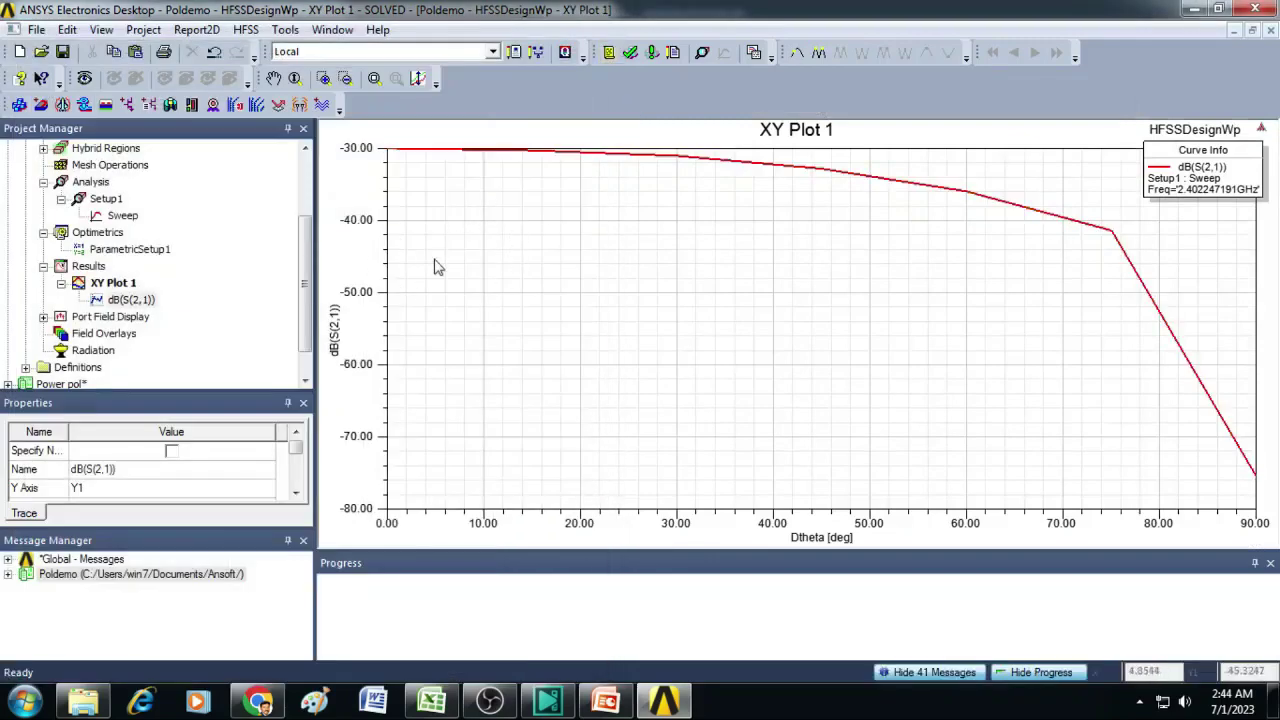